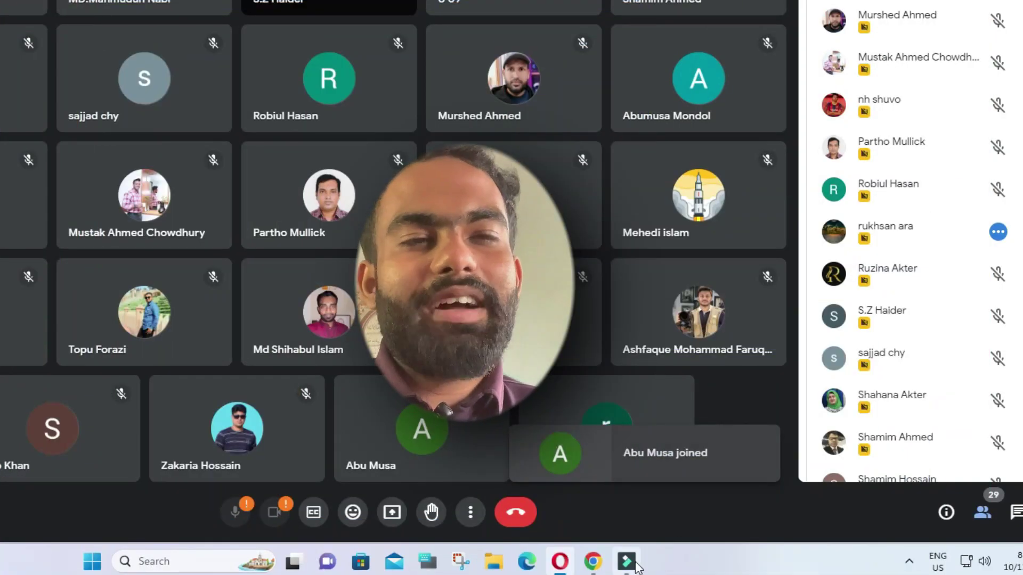
# - Leave the Google Meet call and bring the Premiere Pro class 06 project forward
pyautogui.moveTo(635, 566)
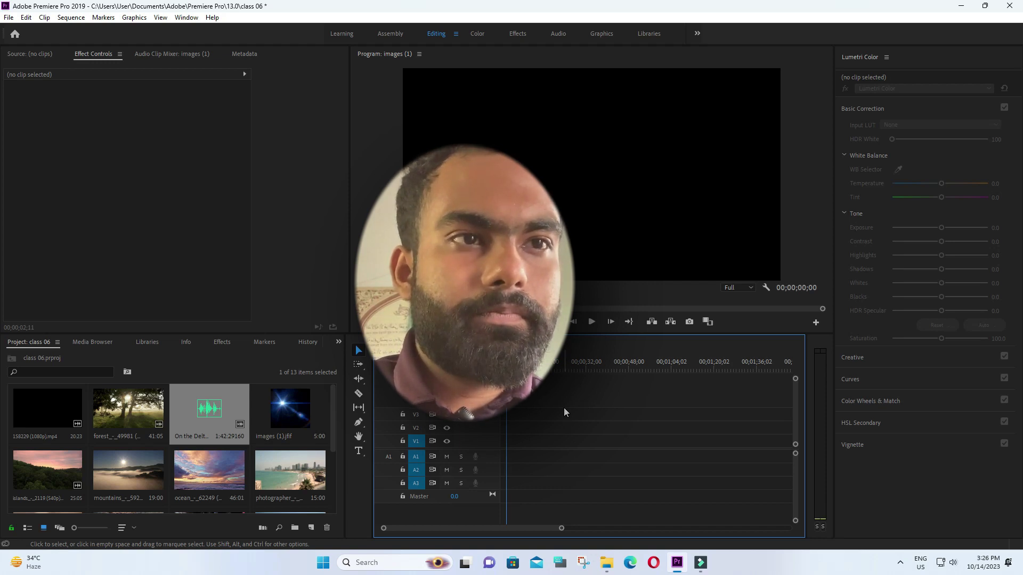
# - Add the mountains clip to V1 at the sequence start, matching sequence settings to it
pyautogui.moveTo(140, 482)
pyautogui.mouseDown()
pyautogui.moveTo(543, 472)
pyautogui.moveTo(513, 445)
pyautogui.moveTo(527, 445)
pyautogui.moveTo(506, 447)
pyautogui.mouseUp()
pyautogui.click(524, 301)
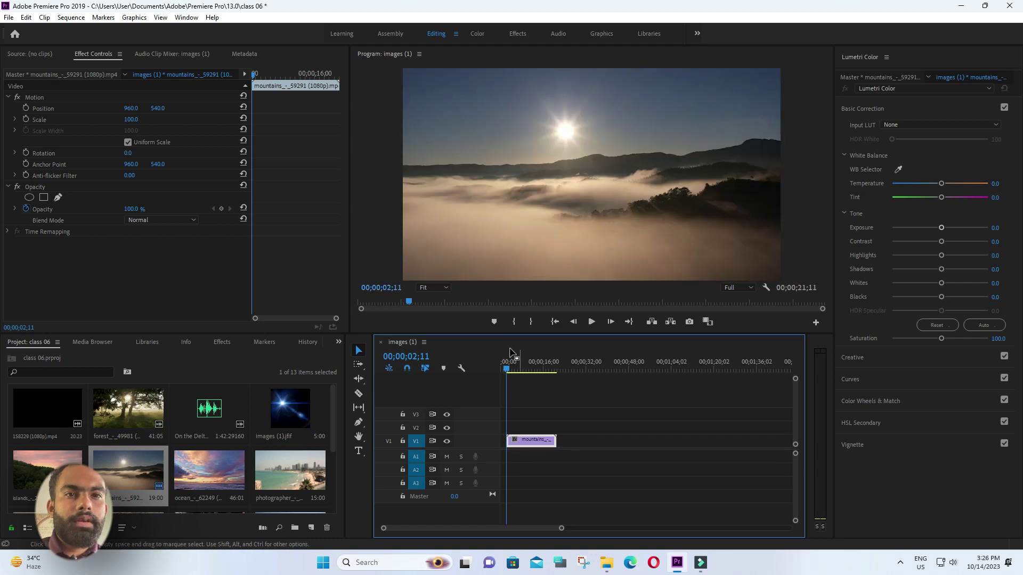
pyautogui.click(502, 376)
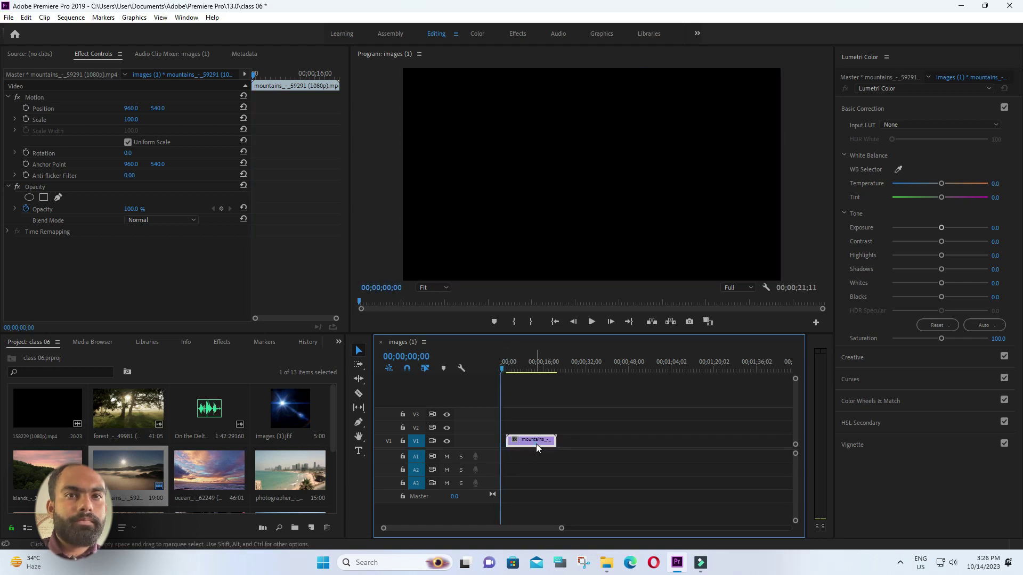
pyautogui.moveTo(537, 447); pyautogui.dragTo(532, 448)
# - Preview the On the Delta music and place it on A1 at the sequence start
pyautogui.doubleClick(212, 420)
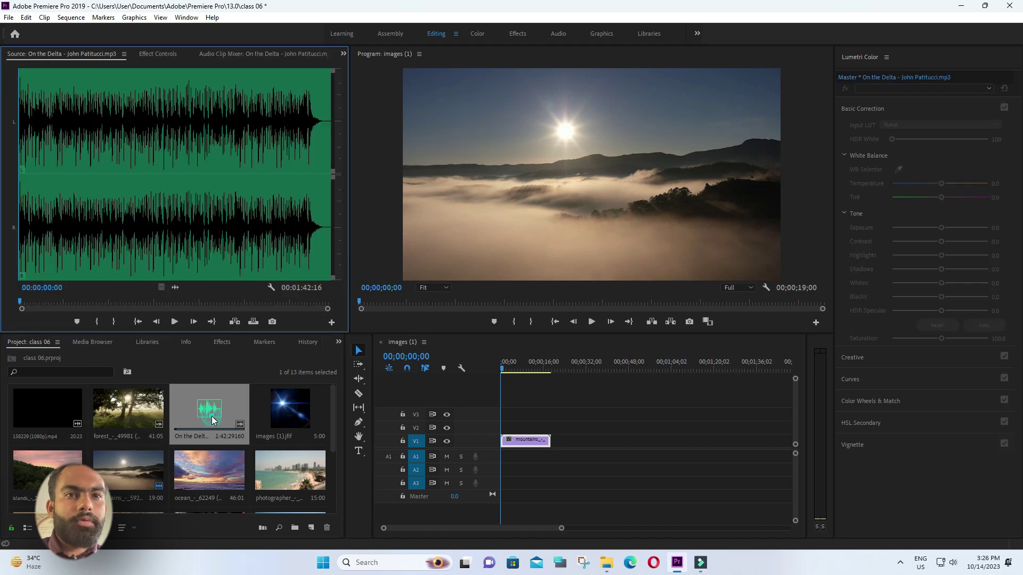
pyautogui.click(174, 322)
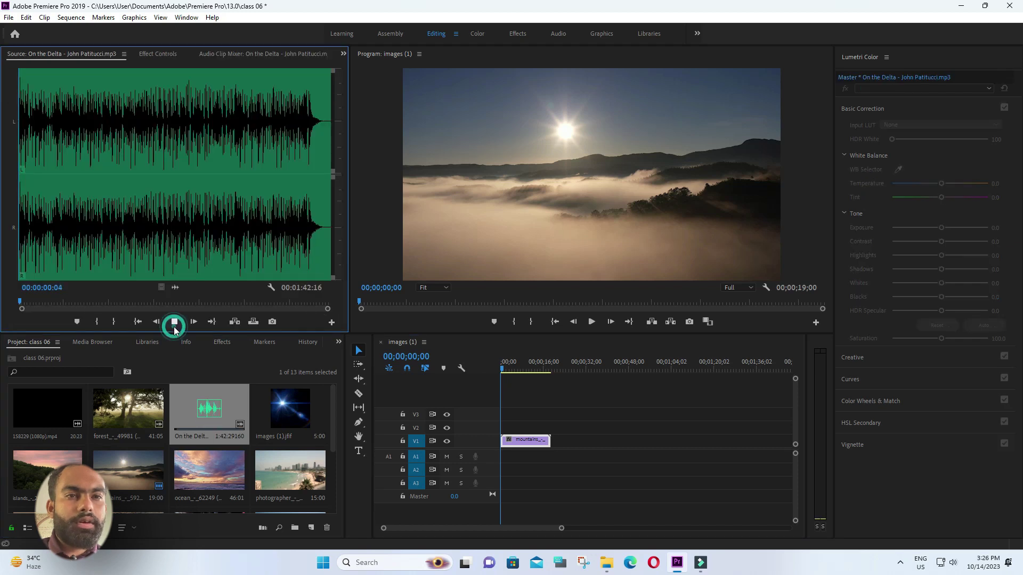
pyautogui.click(174, 322)
pyautogui.moveTo(212, 419); pyautogui.dragTo(462, 461)
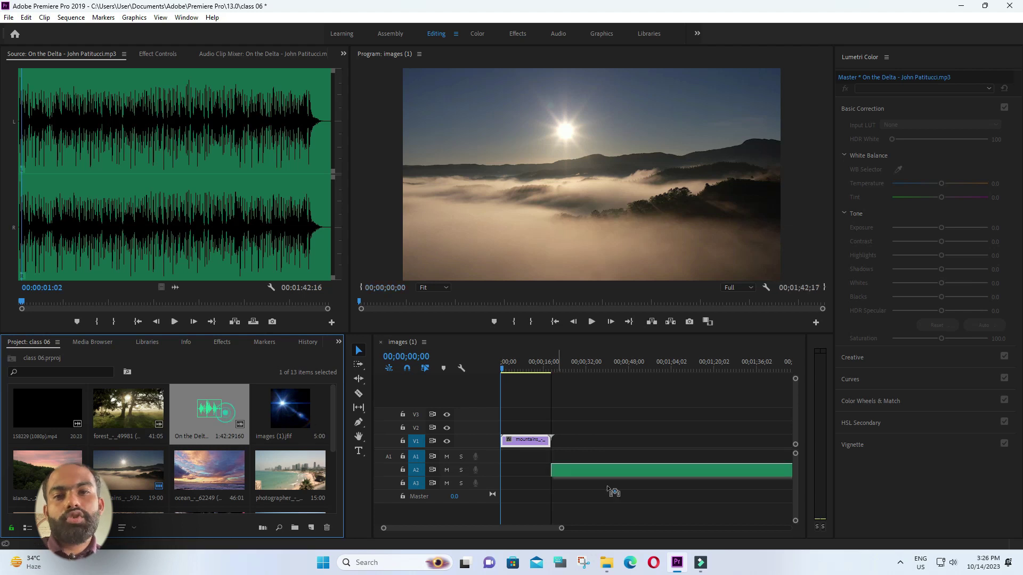
pyautogui.moveTo(272, 414); pyautogui.dragTo(486, 461)
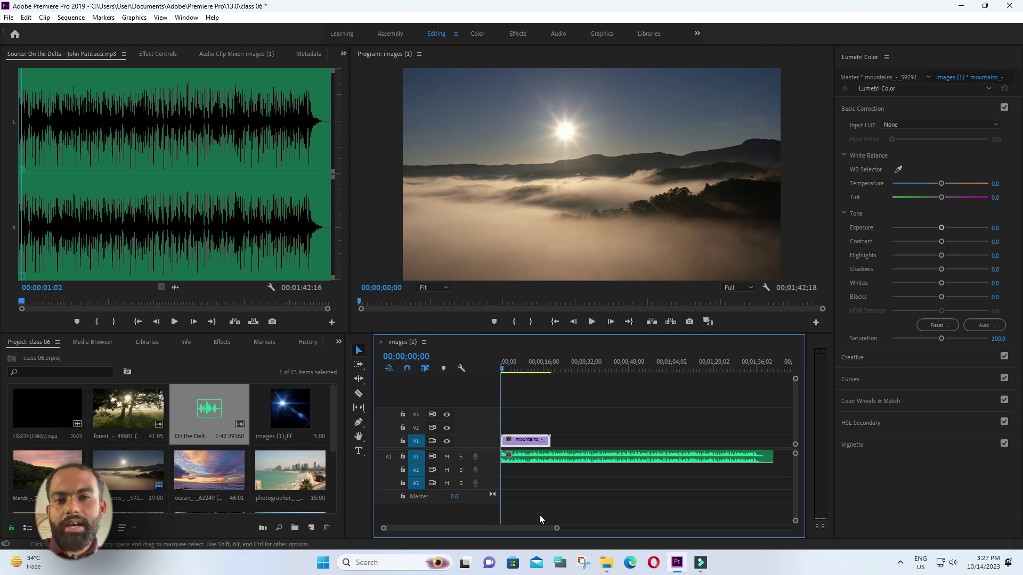
pyautogui.moveTo(557, 528); pyautogui.dragTo(529, 537)
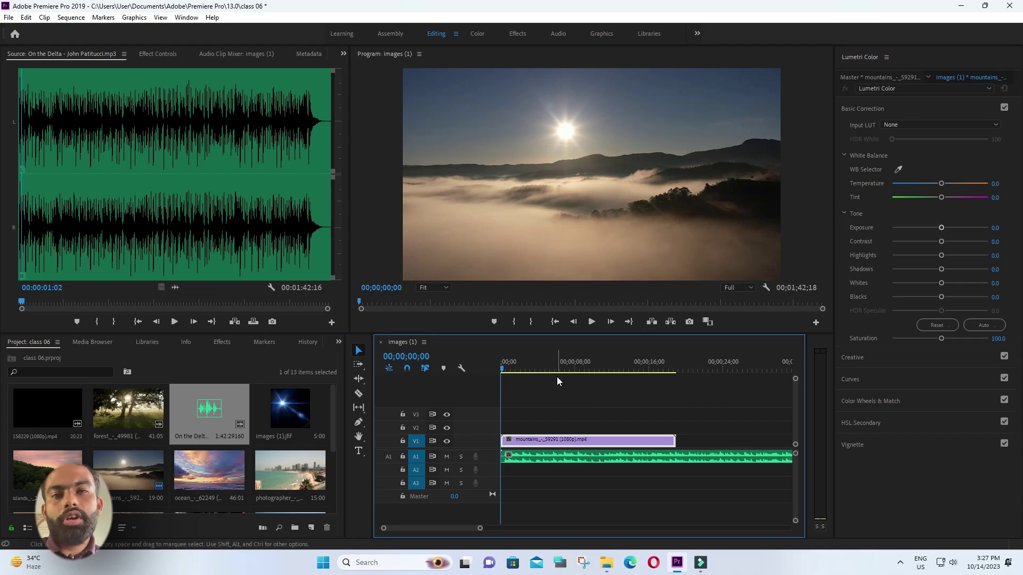
# - Play the opening of the mountains sequence with the On the Delta music
pyautogui.press('space')
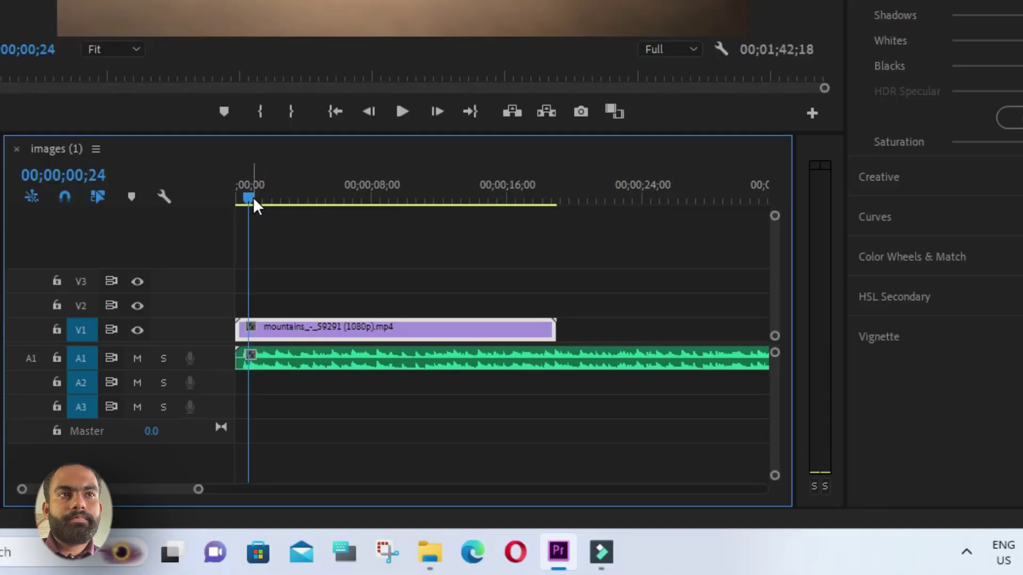
# - Replay the sequence from the start and scrub back through its opening
pyautogui.moveTo(253, 199); pyautogui.dragTo(230, 202)
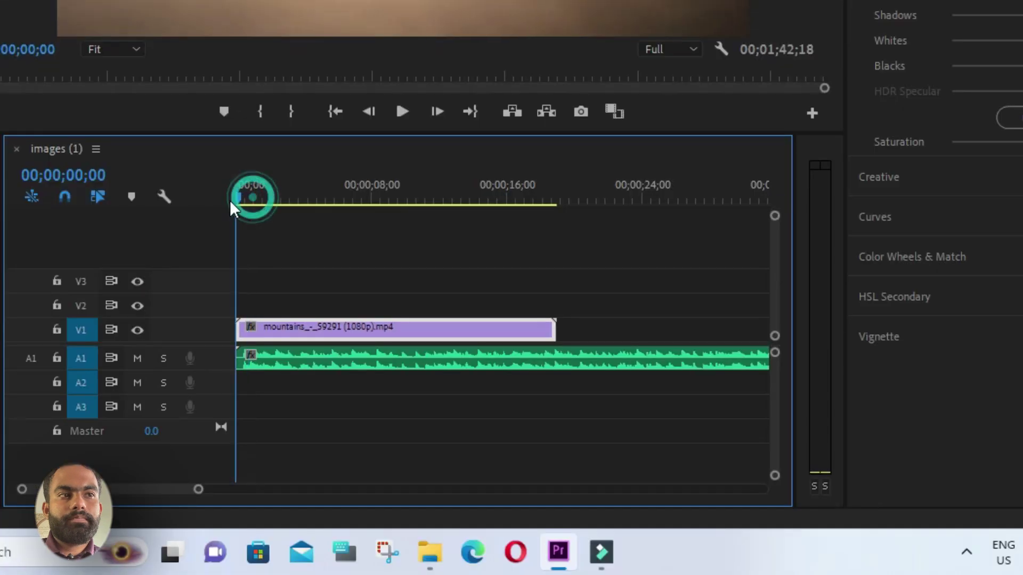
pyautogui.press('space')
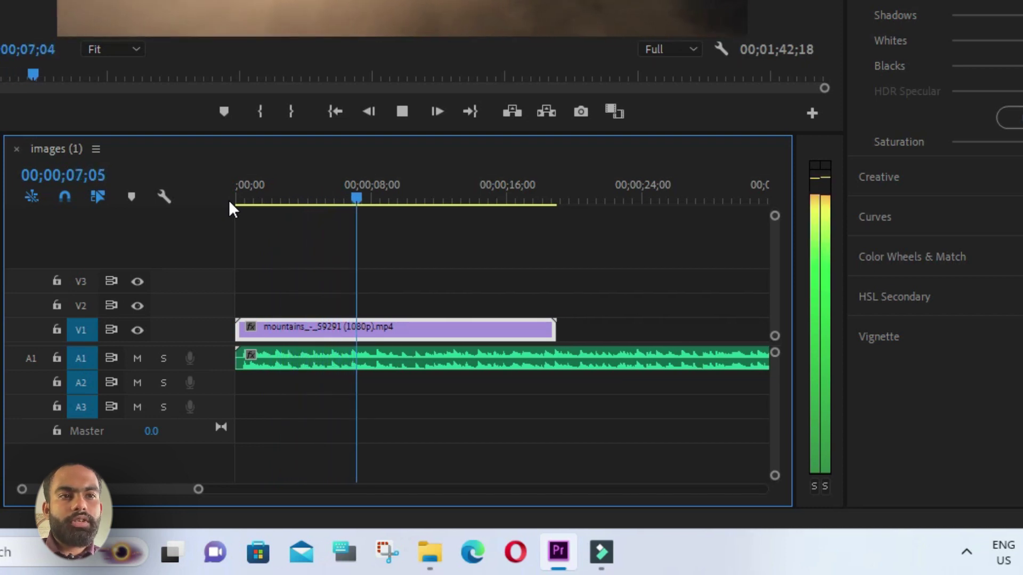
pyautogui.click(307, 200)
pyautogui.moveTo(303, 200)
pyautogui.mouseDown()
pyautogui.moveTo(251, 210)
pyautogui.moveTo(272, 198)
pyautogui.mouseUp()
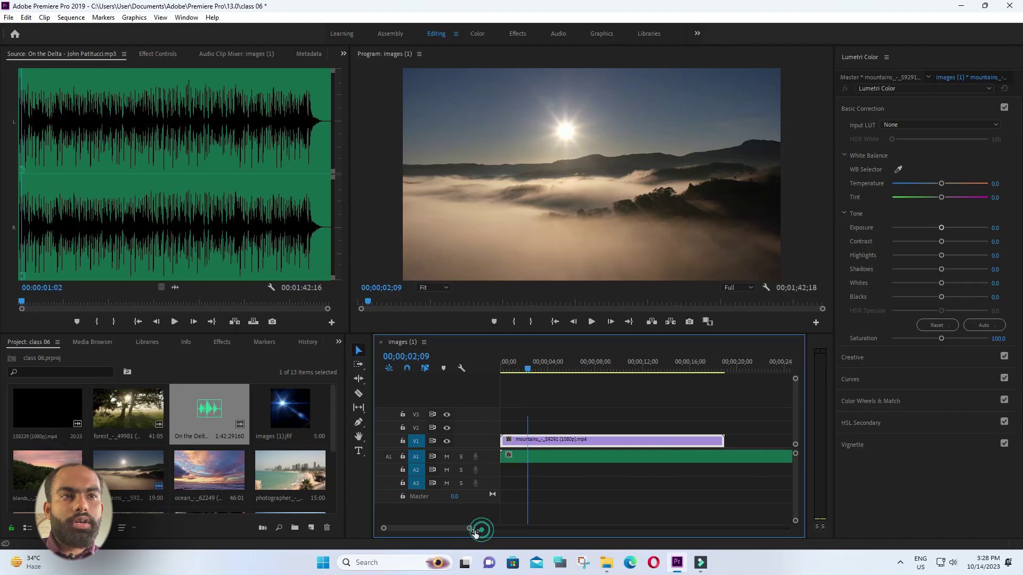
# - Zoom the timeline to frame detail and park the playhead at 00;00;01;20
pyautogui.moveTo(198, 489); pyautogui.dragTo(94, 489)
pyautogui.moveTo(453, 539); pyautogui.dragTo(362, 540)
pyautogui.moveTo(647, 368)
pyautogui.mouseDown()
pyautogui.moveTo(383, 377)
pyautogui.moveTo(481, 360)
pyautogui.mouseUp()
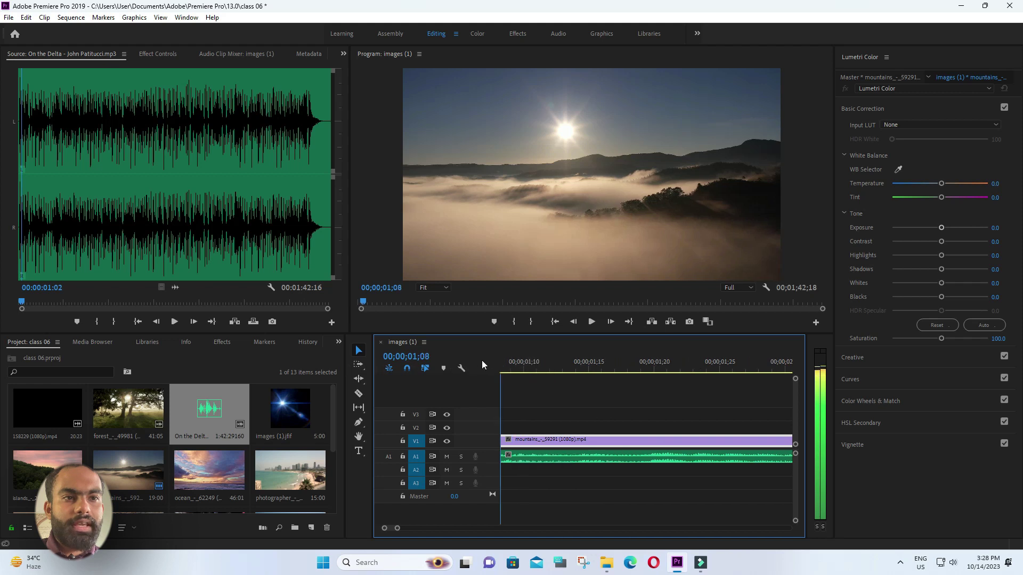
pyautogui.moveTo(482, 360); pyautogui.dragTo(468, 383)
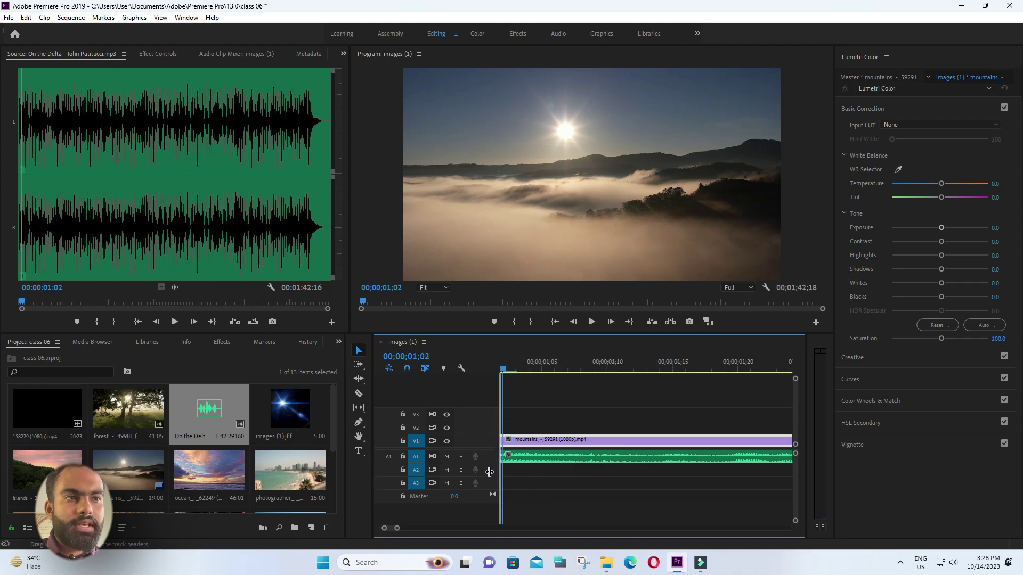
pyautogui.moveTo(503, 369)
pyautogui.mouseDown()
pyautogui.moveTo(728, 390)
pyautogui.moveTo(742, 446)
pyautogui.mouseUp()
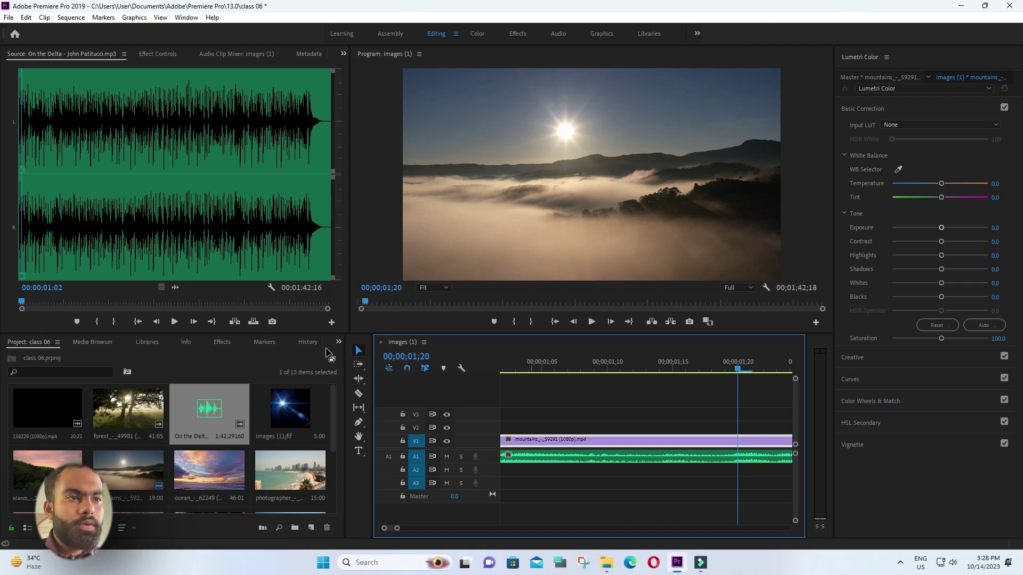
# - Make two Razor cuts on the mountains clip one frame apart
pyautogui.click(358, 394)
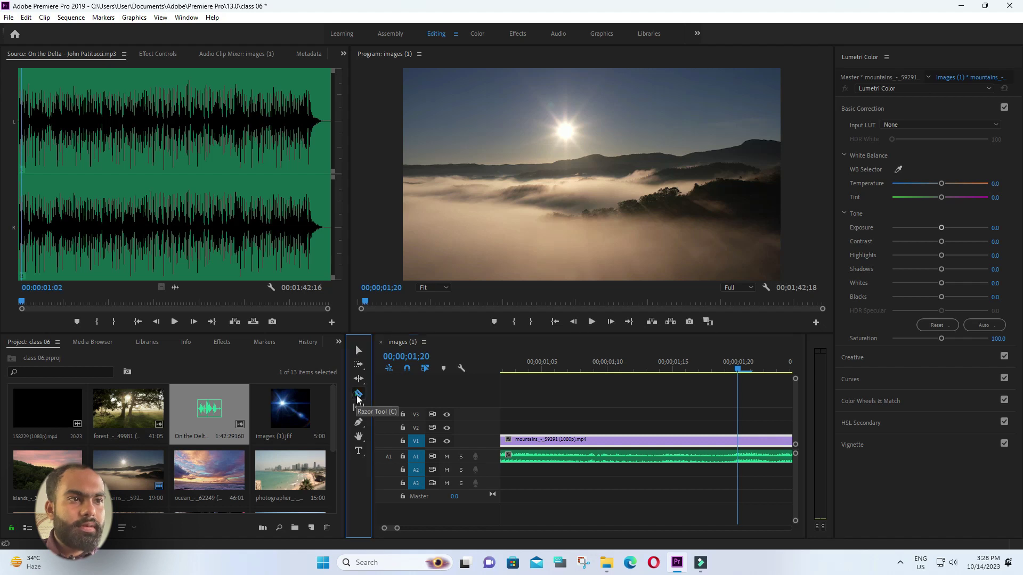
pyautogui.click(739, 440)
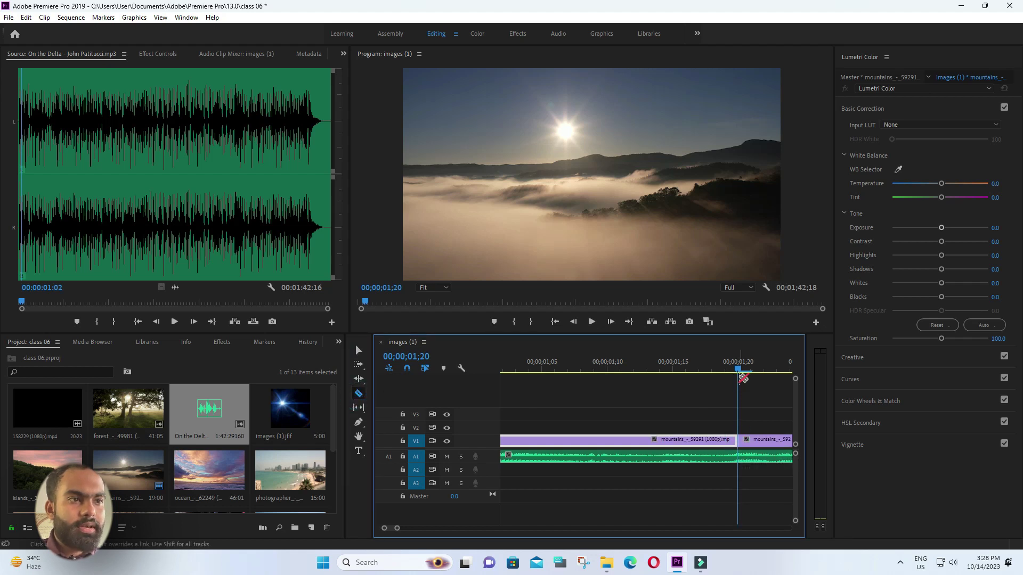
pyautogui.moveTo(738, 368); pyautogui.dragTo(749, 371)
pyautogui.click(751, 441)
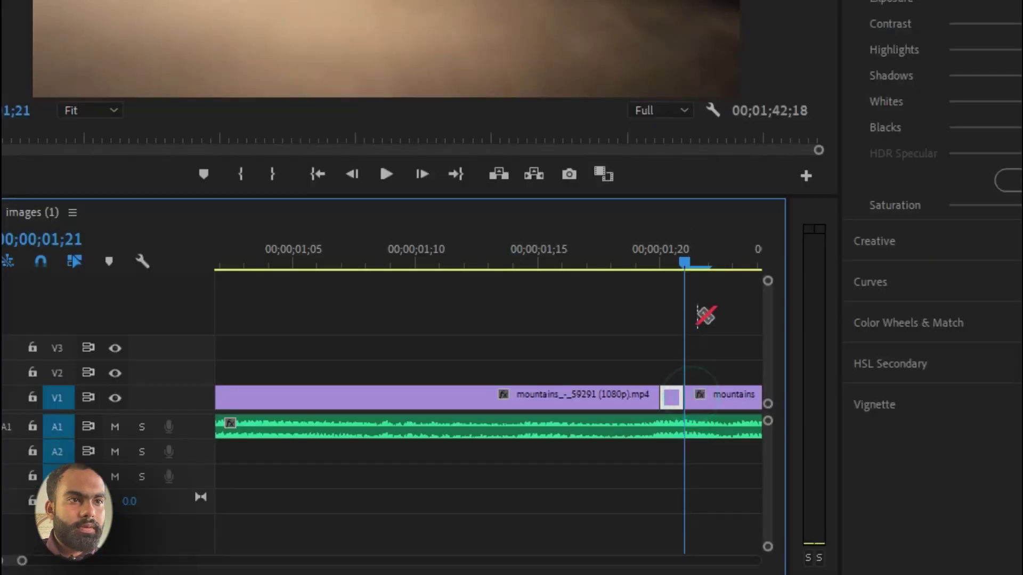
# - Cut the V1 clip at a later point and move the playhead to 02;14
pyautogui.moveTo(23, 564); pyautogui.dragTo(58, 560)
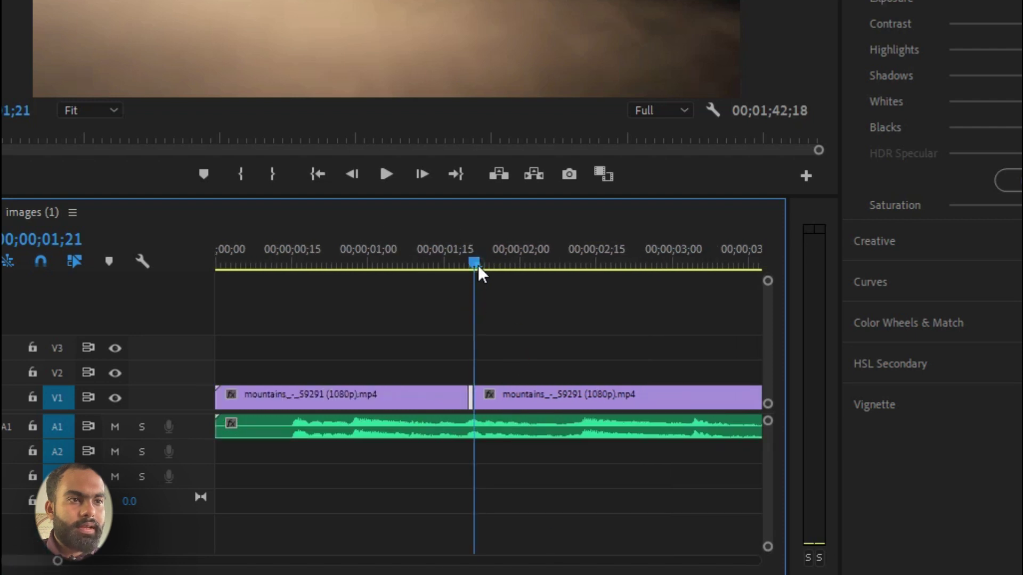
pyautogui.moveTo(478, 264); pyautogui.dragTo(591, 261)
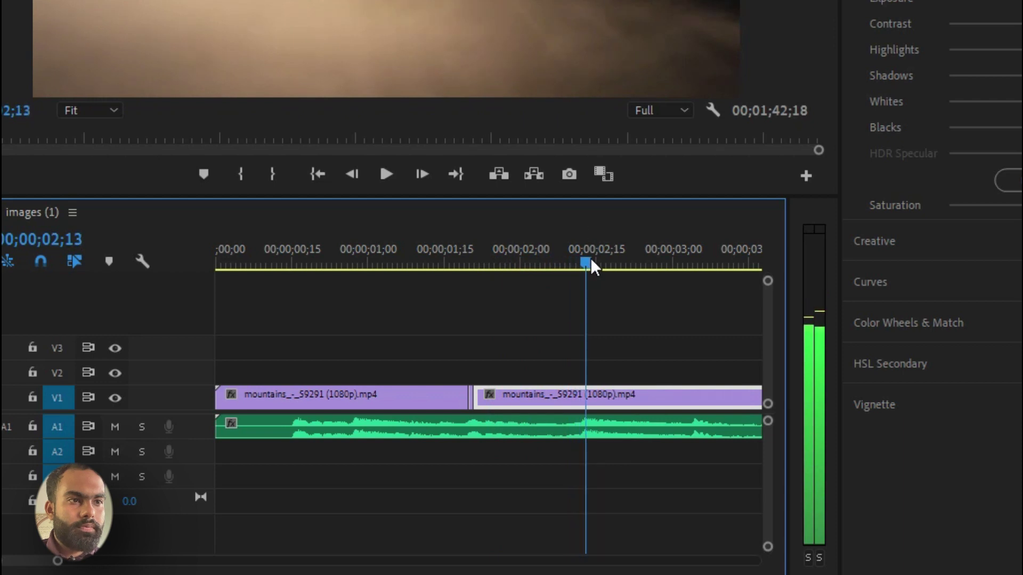
pyautogui.click(588, 396)
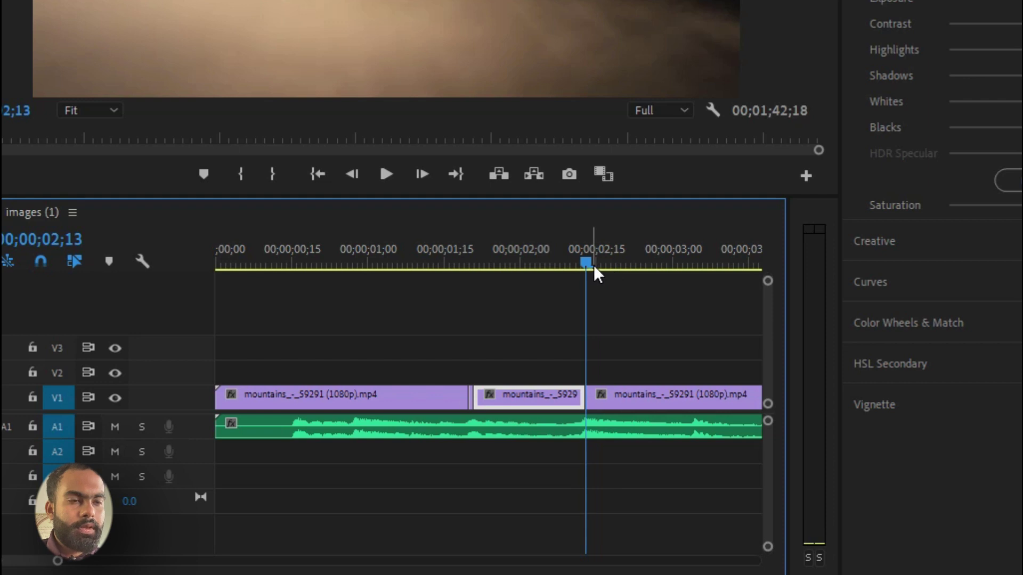
pyautogui.click(590, 264)
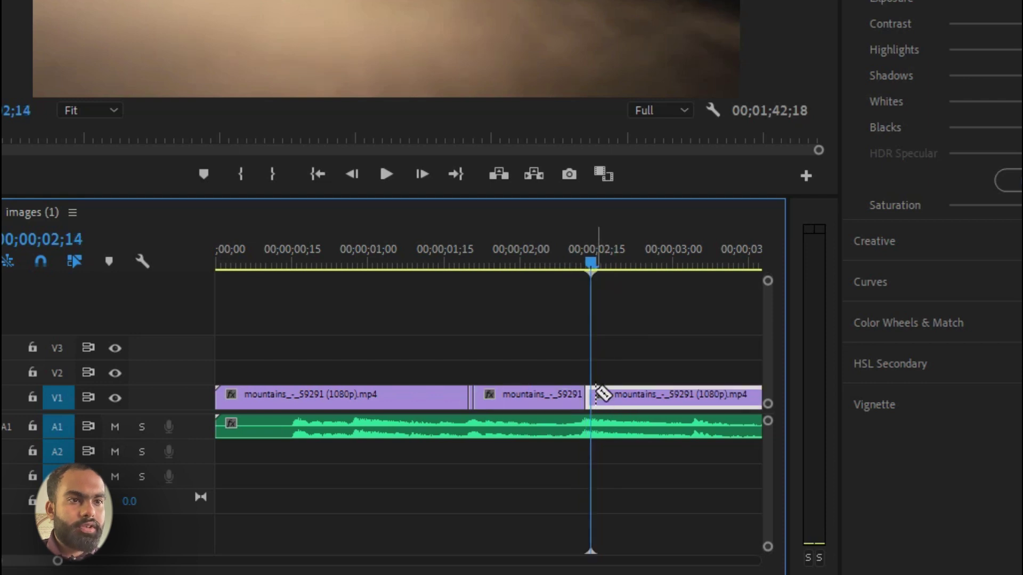
# - Cut the first V1 clip at 00;28 and 00;29, leaving a one-frame piece
pyautogui.press('v')
pyautogui.moveTo(596, 261); pyautogui.dragTo(358, 288)
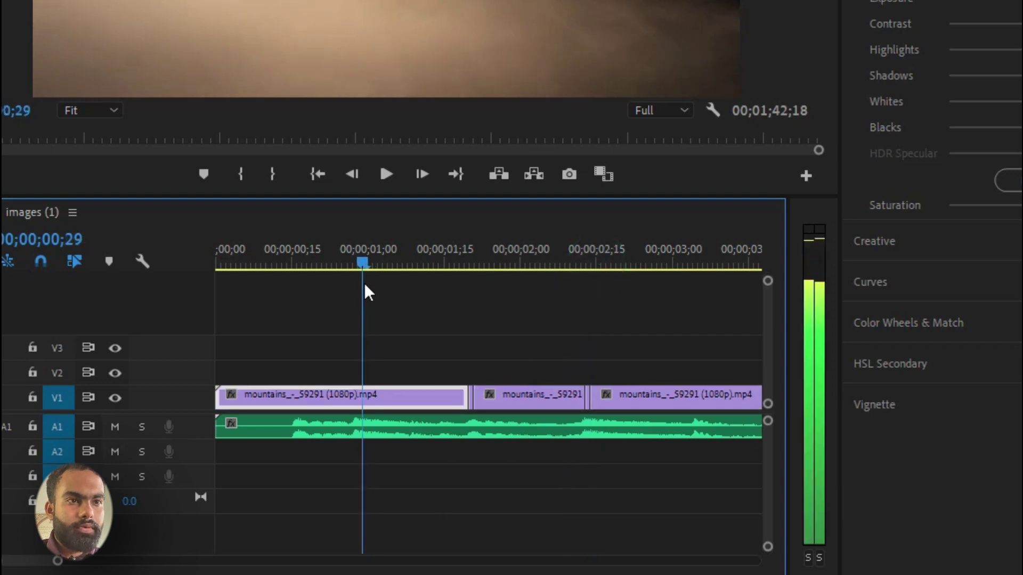
pyautogui.press('c')
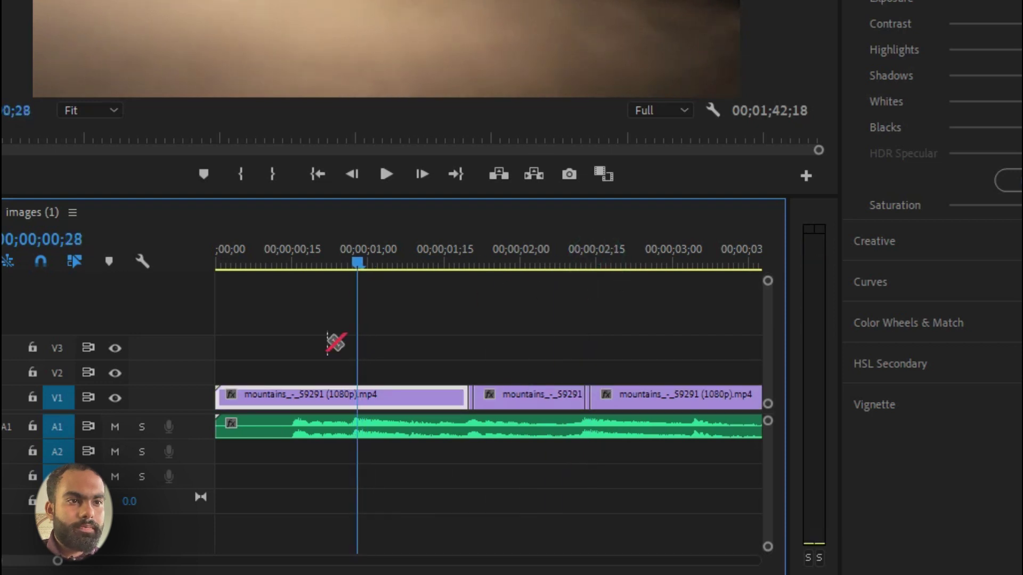
pyautogui.click(357, 396)
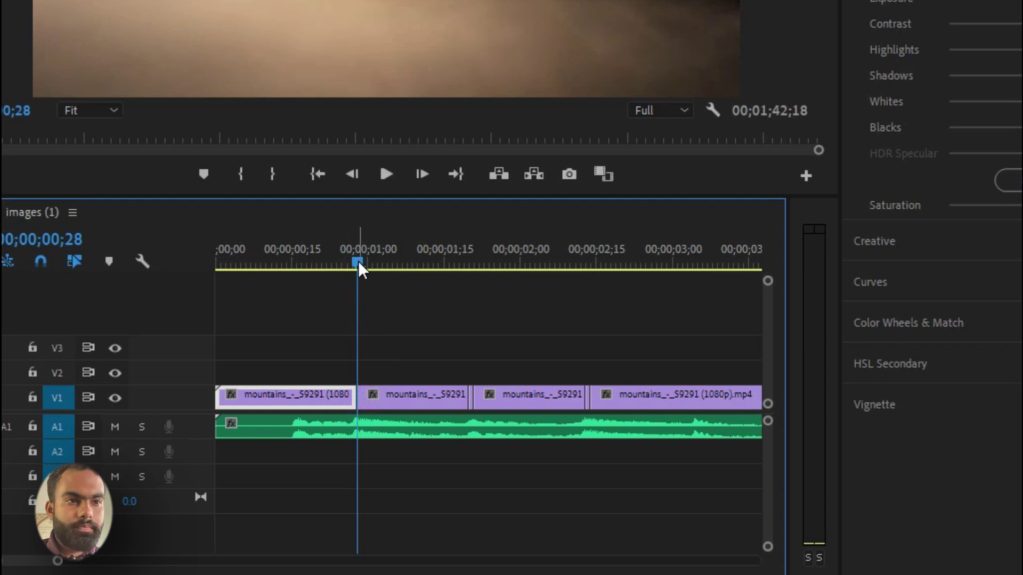
pyautogui.moveTo(359, 261); pyautogui.dragTo(363, 261)
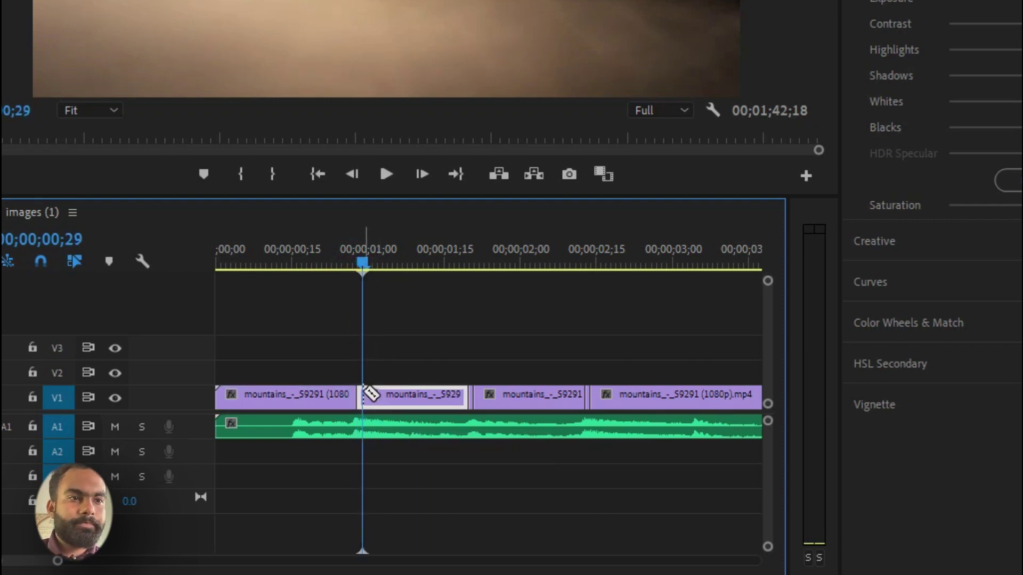
pyautogui.click(364, 394)
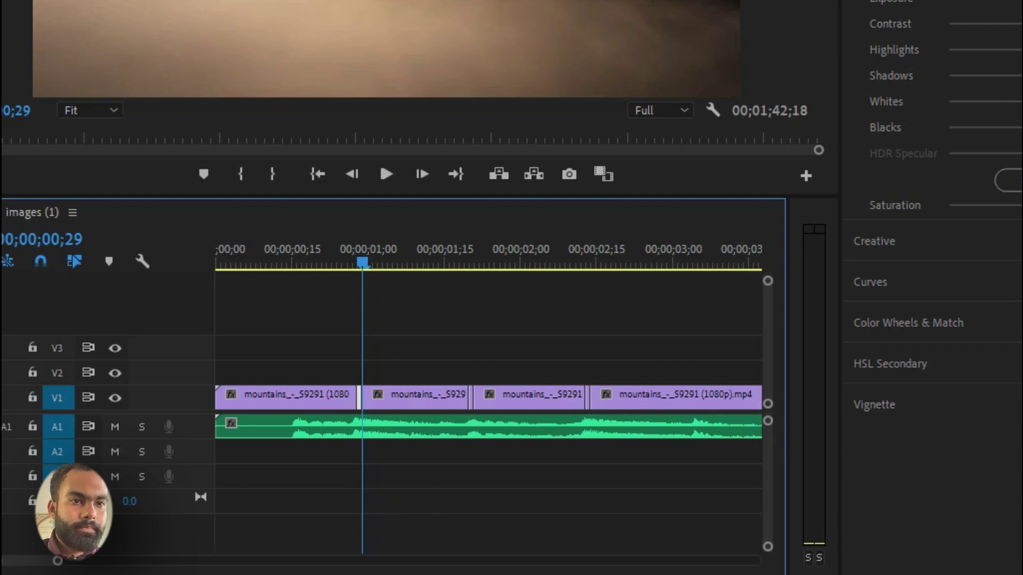
pyautogui.moveTo(61, 562); pyautogui.dragTo(157, 554)
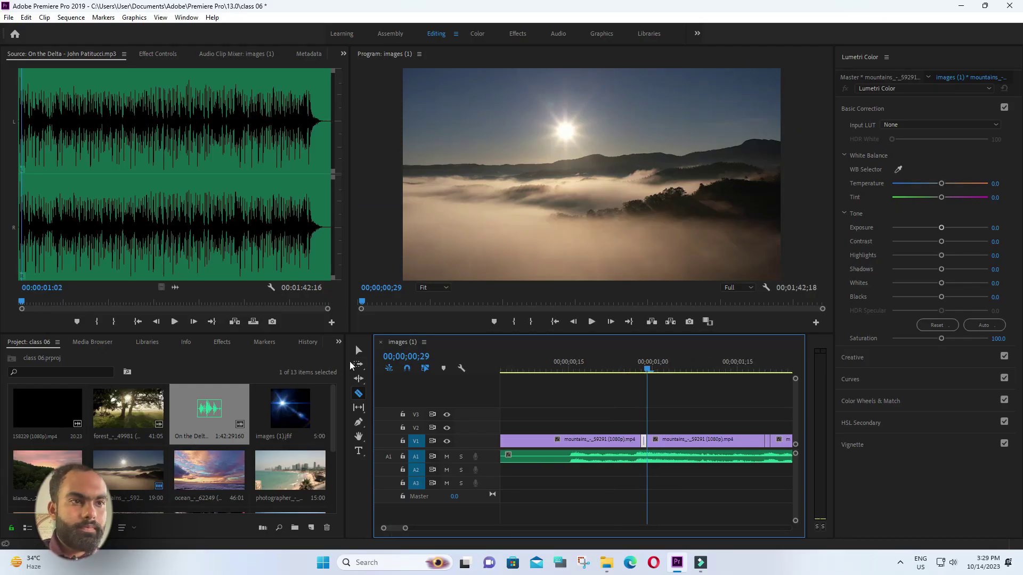
# - Return to the Selection tool, inspect the V1 cut points, and play from the start
pyautogui.click(359, 350)
pyautogui.click(644, 444)
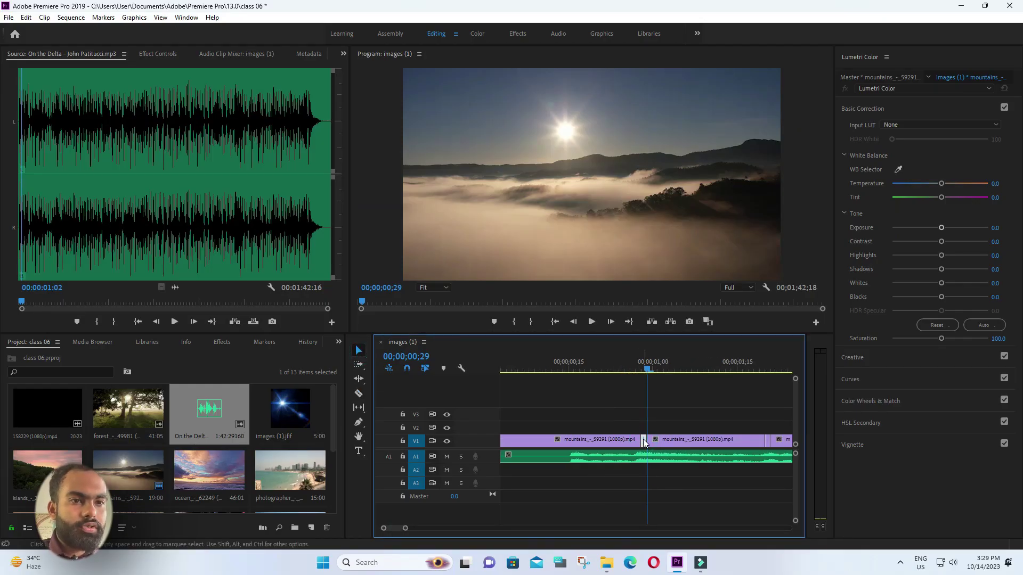
pyautogui.click(768, 445)
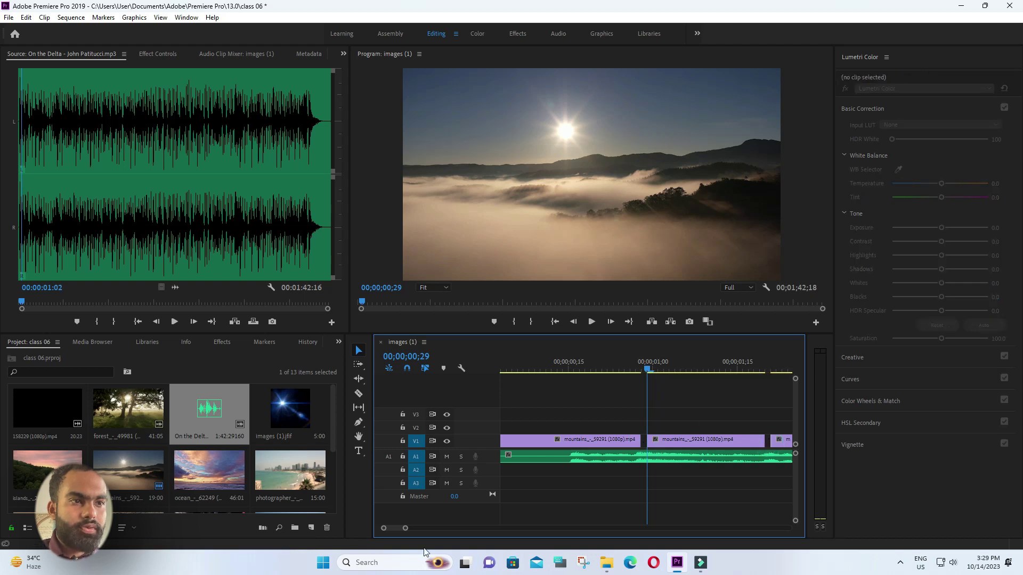
pyautogui.moveTo(405, 528); pyautogui.dragTo(418, 528)
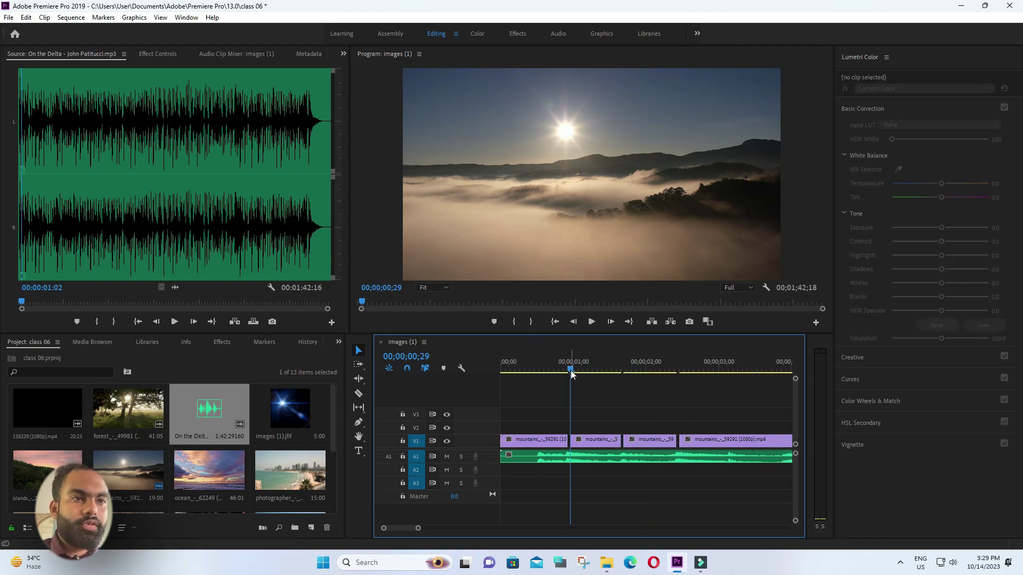
pyautogui.moveTo(571, 371); pyautogui.dragTo(449, 382)
pyautogui.press('space')
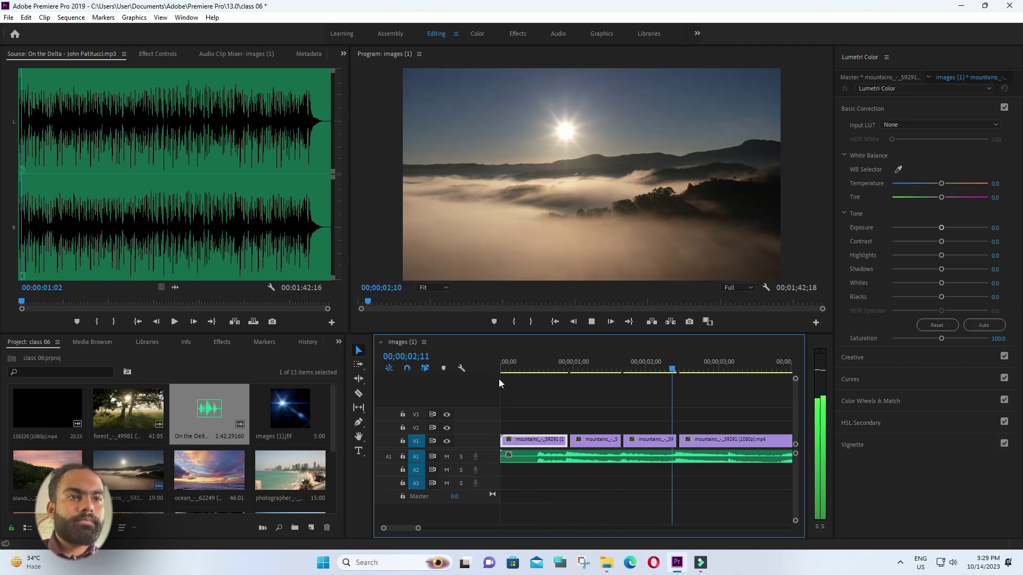
pyautogui.press('space')
# - Replay the cut around the one-second mark three times
pyautogui.click(560, 368)
pyautogui.press('space')
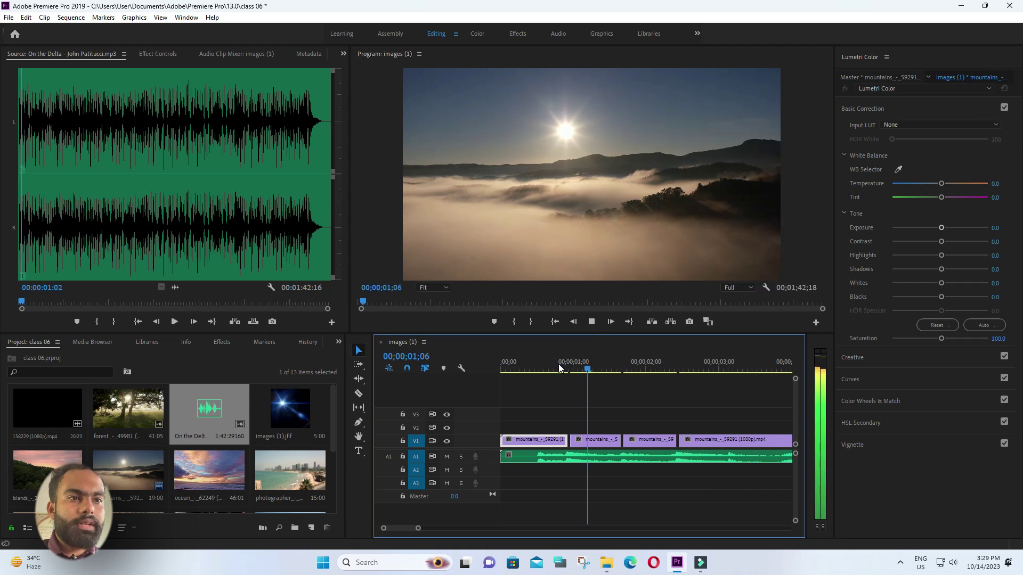
pyautogui.press('space')
pyautogui.click(559, 367)
pyautogui.press('space')
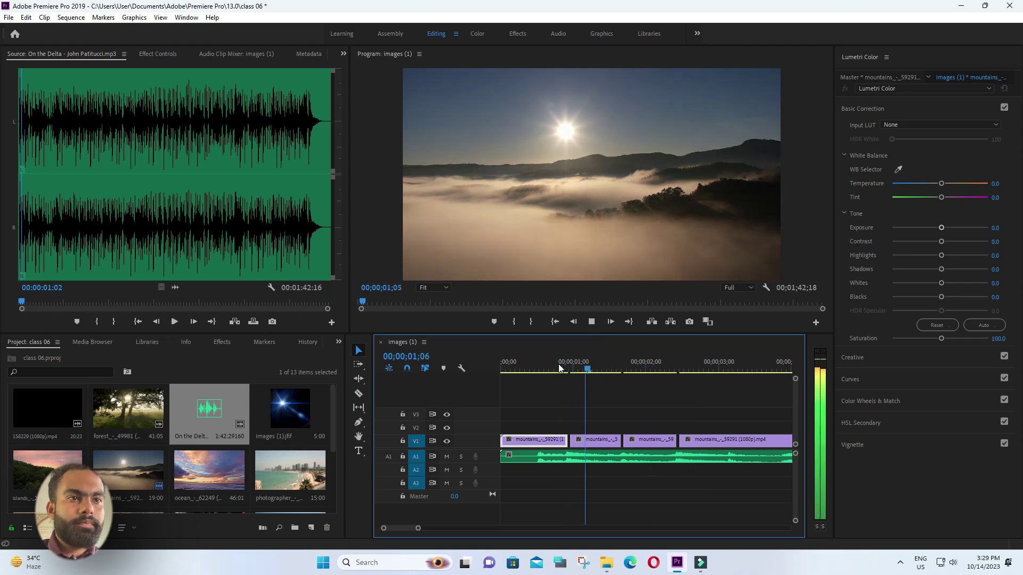
pyautogui.press('space')
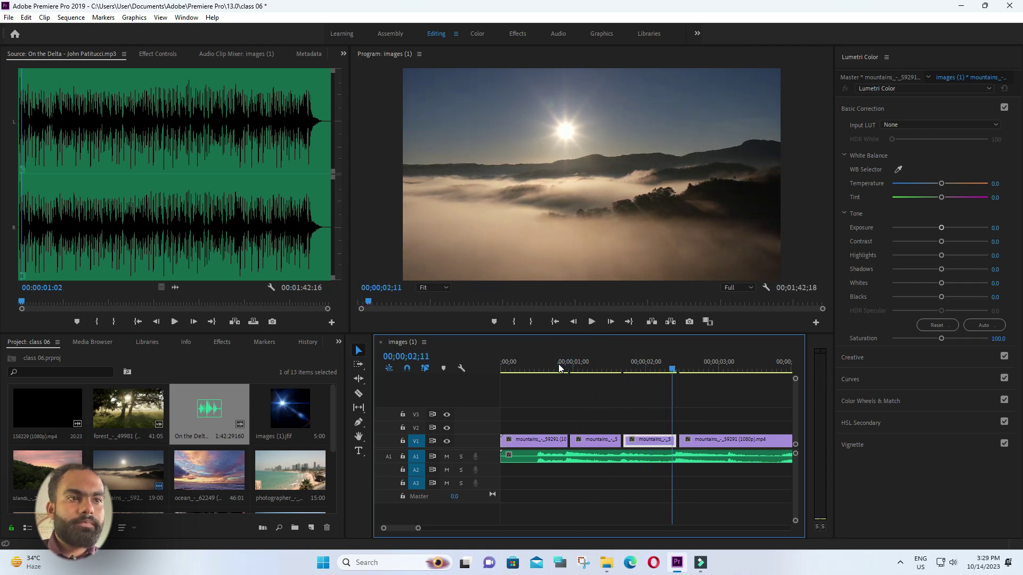
pyautogui.click(559, 367)
pyautogui.press('space')
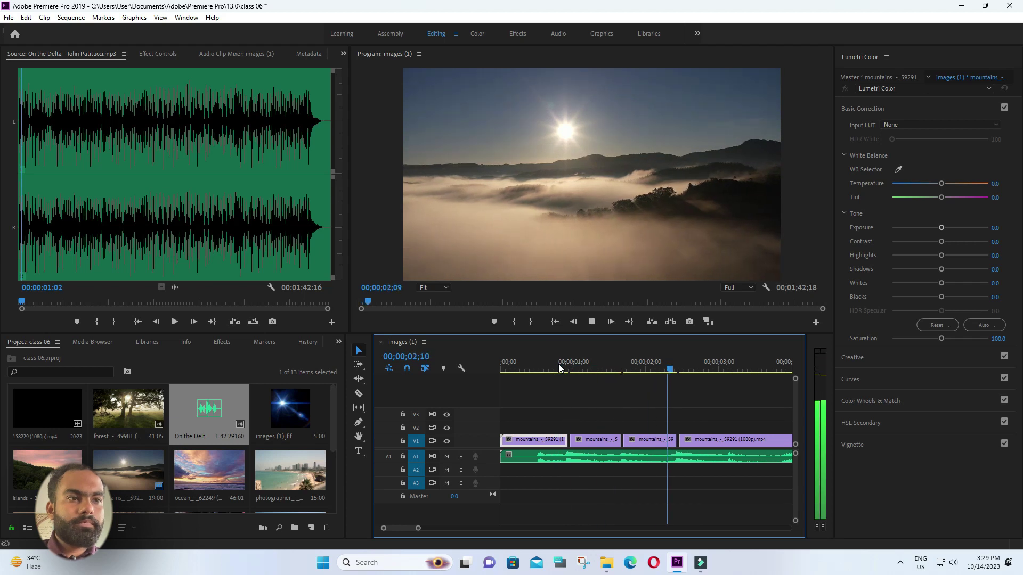
pyautogui.press('space')
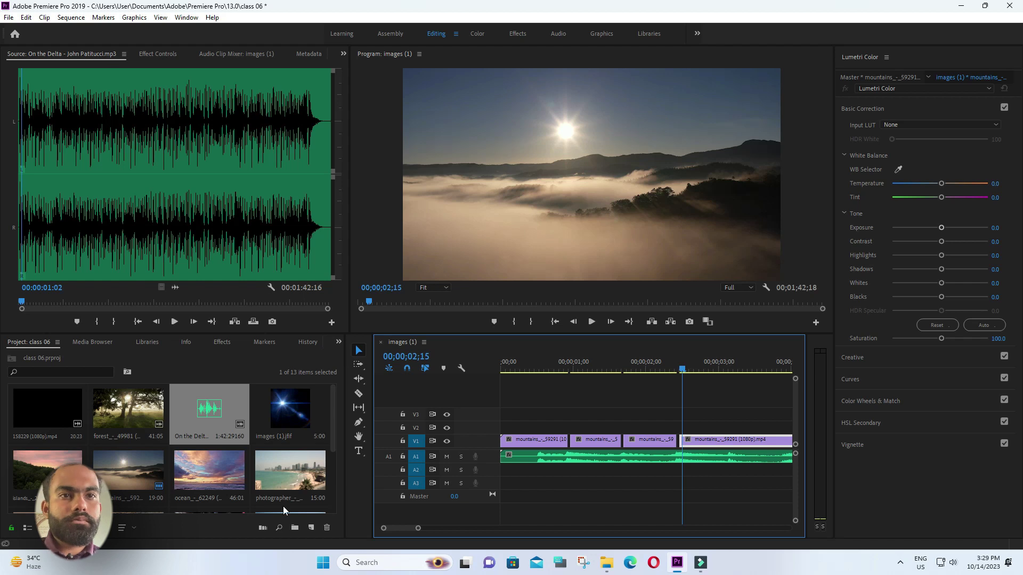
# - Create a 1920×1080, 29.97 fps Drop-Frame adjustment layer via File > New
pyautogui.scroll(-3, 309, 433)
pyautogui.rightClick(299, 481)
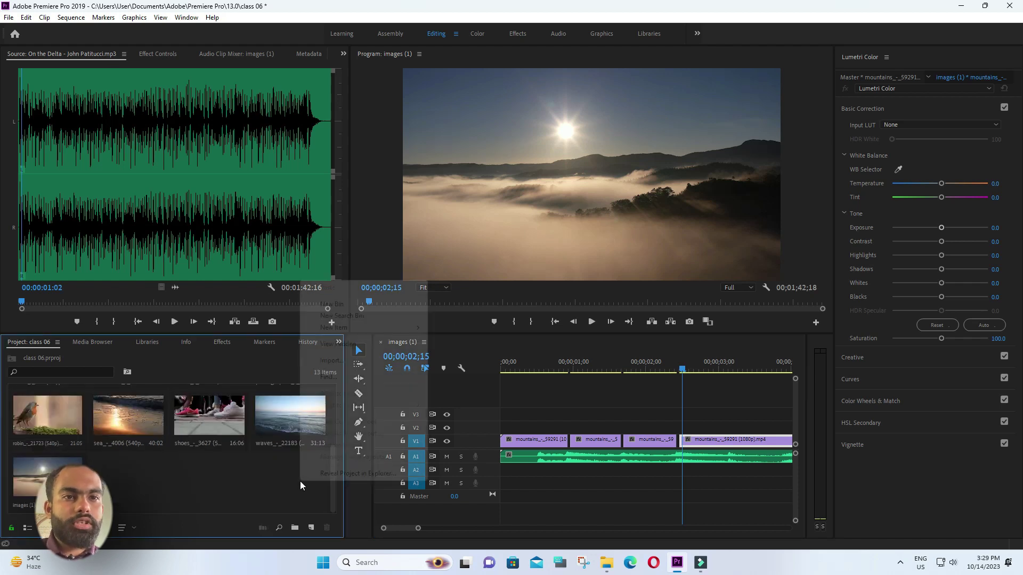
pyautogui.moveTo(349, 327)
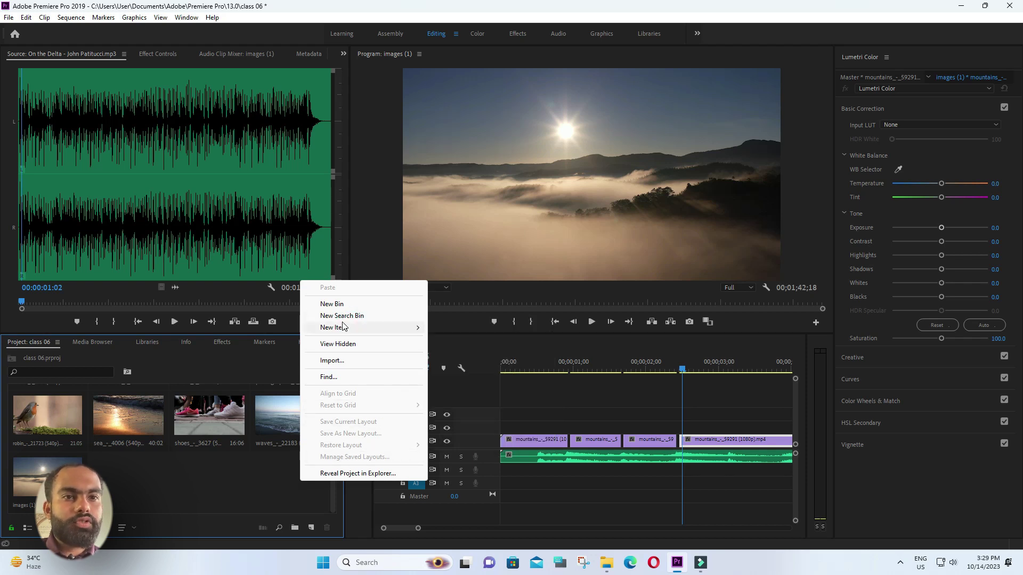
pyautogui.click(8, 17)
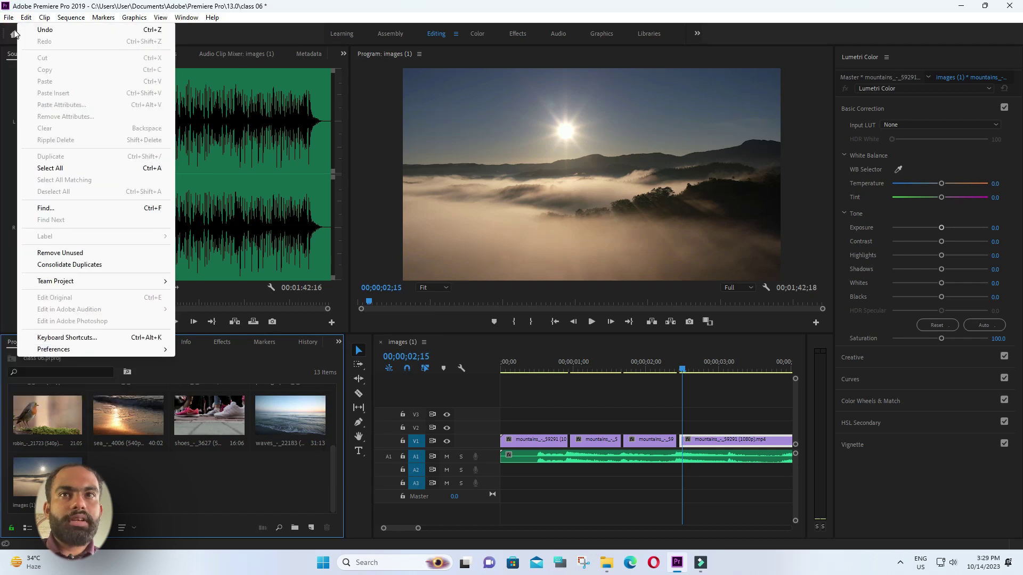
pyautogui.moveTo(26, 30)
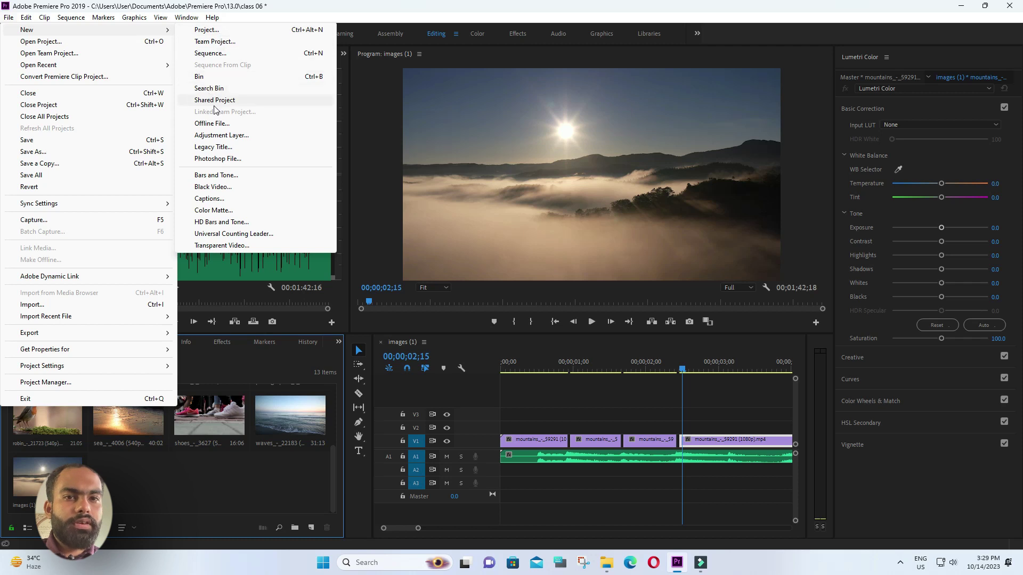
pyautogui.click(222, 136)
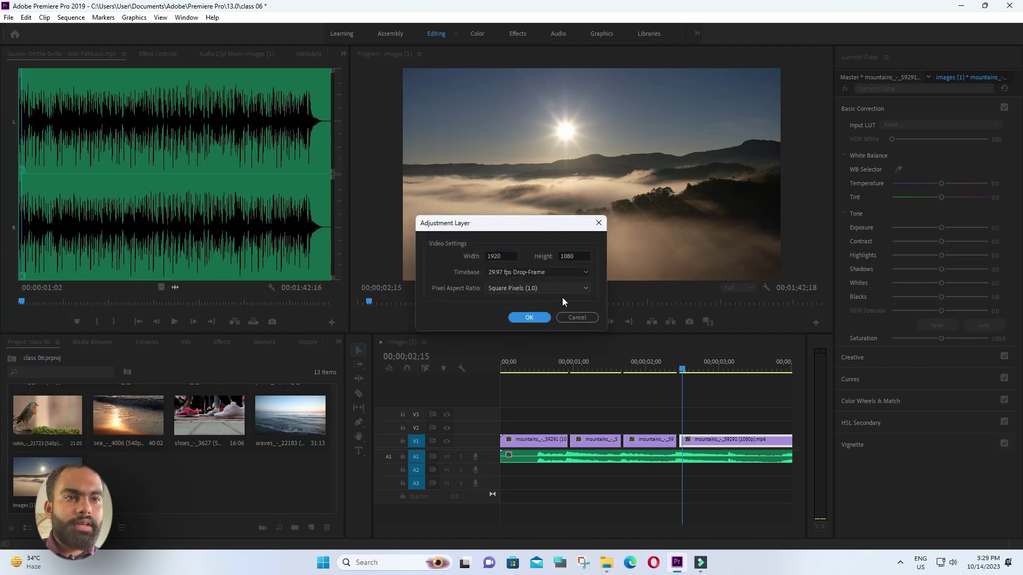
pyautogui.click(526, 317)
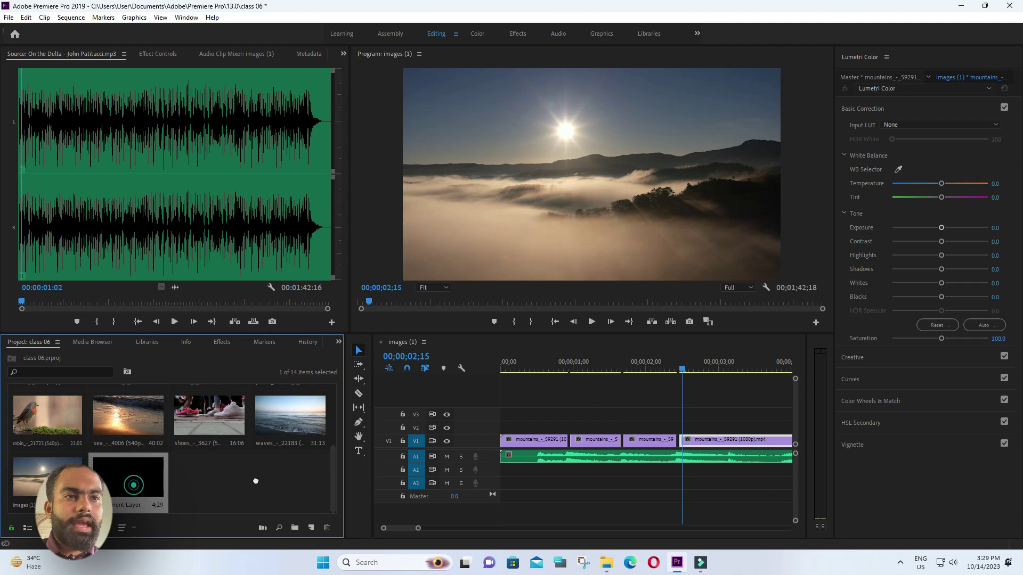
# - Place the adjustment layer on V2 over the clips, then undo the placement
pyautogui.moveTo(256, 481); pyautogui.dragTo(512, 428)
pyautogui.click(527, 379)
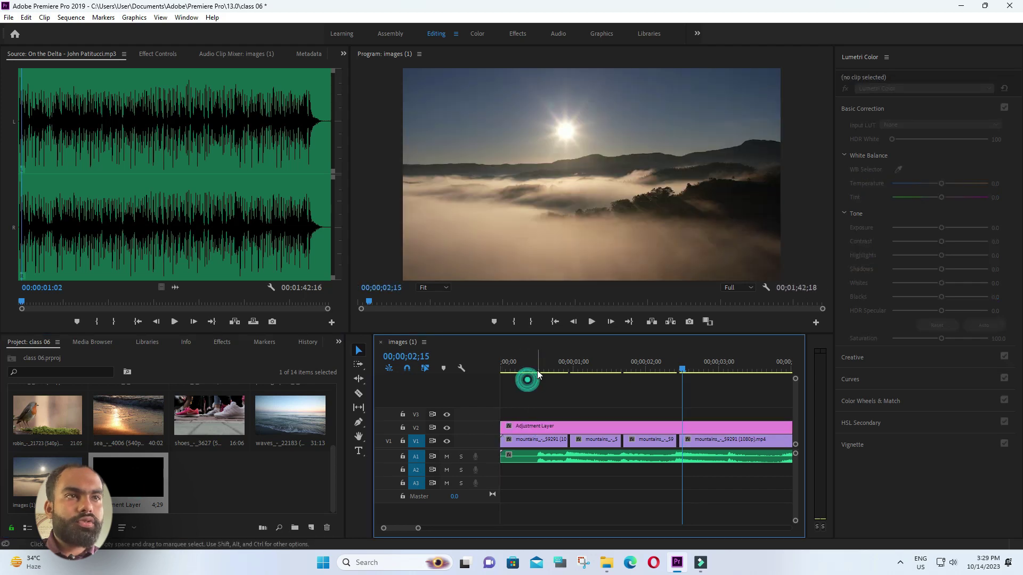
pyautogui.doubleClick(567, 427)
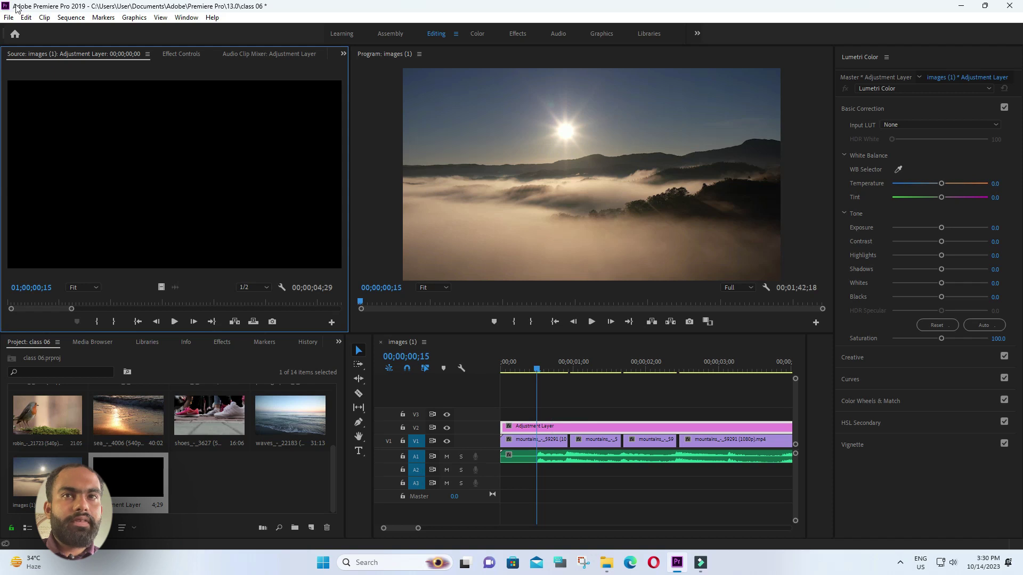
pyautogui.click(8, 17)
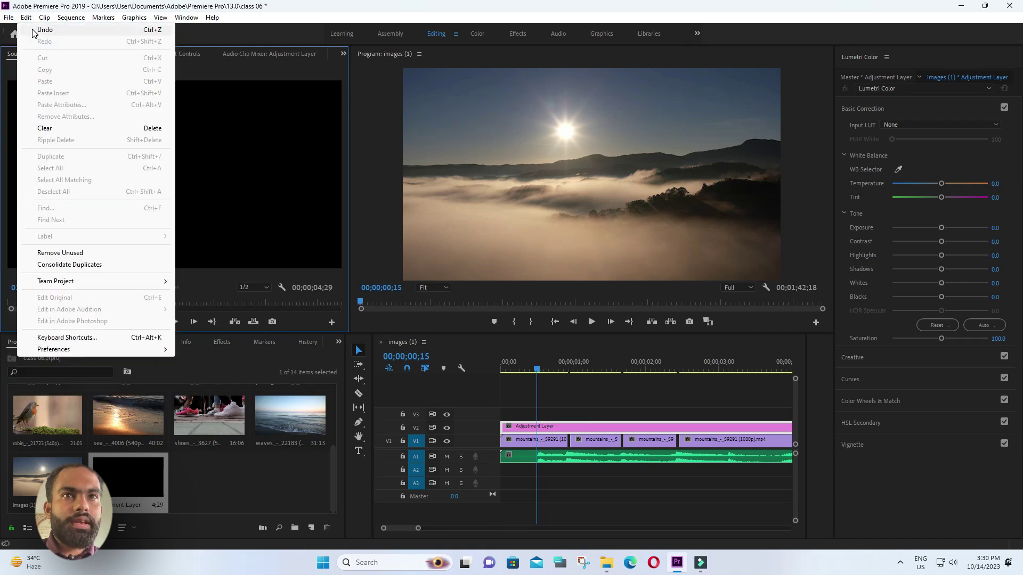
pyautogui.click(24, 30)
pyautogui.click(9, 17)
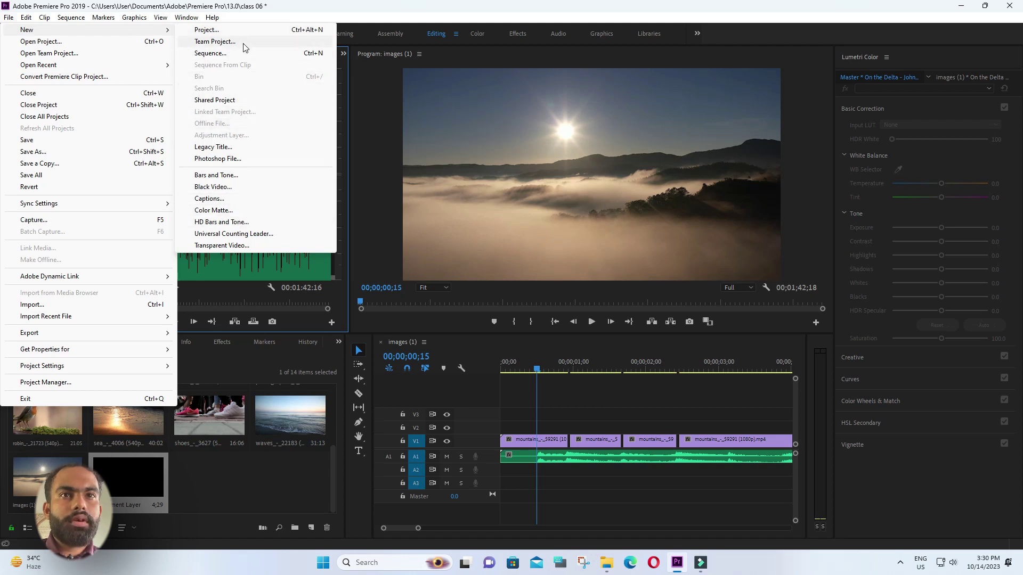
# - Create another adjustment layer via New Item and lay it on V2 across the mountains clips
pyautogui.click(67, 33)
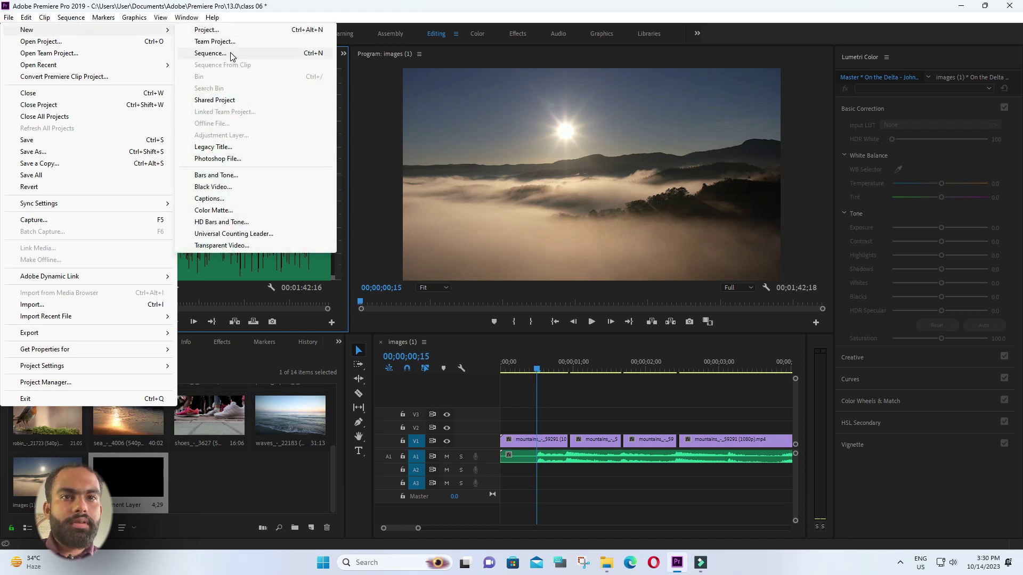
pyautogui.rightClick(217, 467)
pyautogui.moveTo(276, 316)
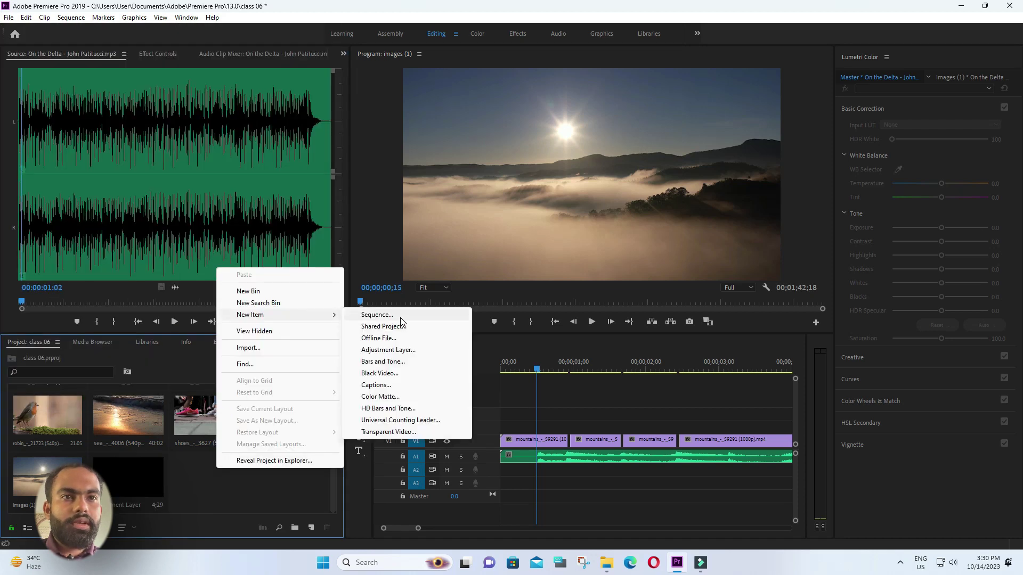
pyautogui.click(393, 350)
pyautogui.click(528, 317)
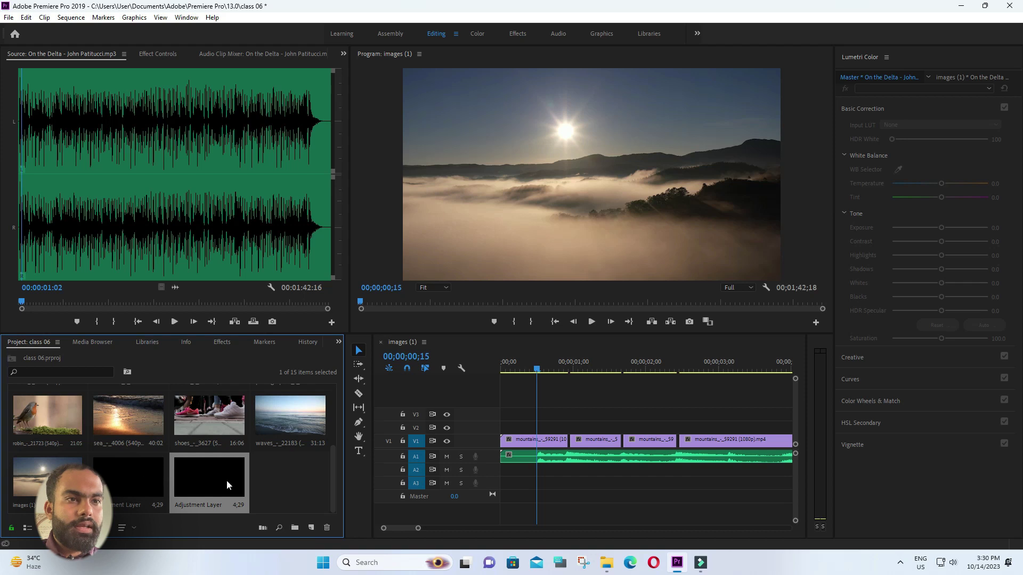
pyautogui.moveTo(226, 484); pyautogui.dragTo(520, 426)
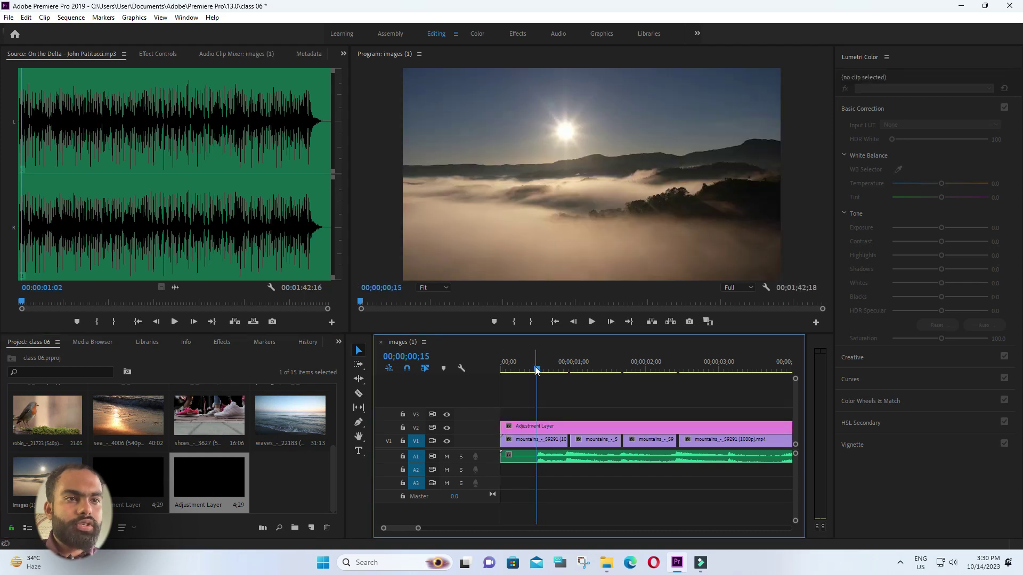
pyautogui.moveTo(537, 371); pyautogui.dragTo(532, 371)
# - Warm the adjustment layer with Lumetri Temperature 24.9 and Tint 19.3
pyautogui.doubleClick(548, 429)
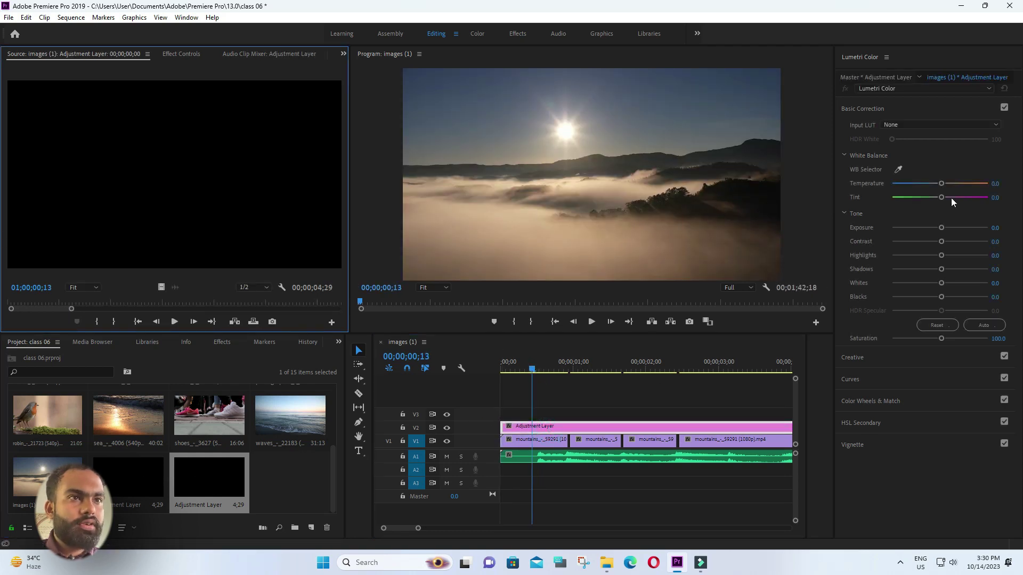
pyautogui.moveTo(941, 184)
pyautogui.mouseDown()
pyautogui.moveTo(953, 184)
pyautogui.moveTo(949, 198)
pyautogui.mouseUp()
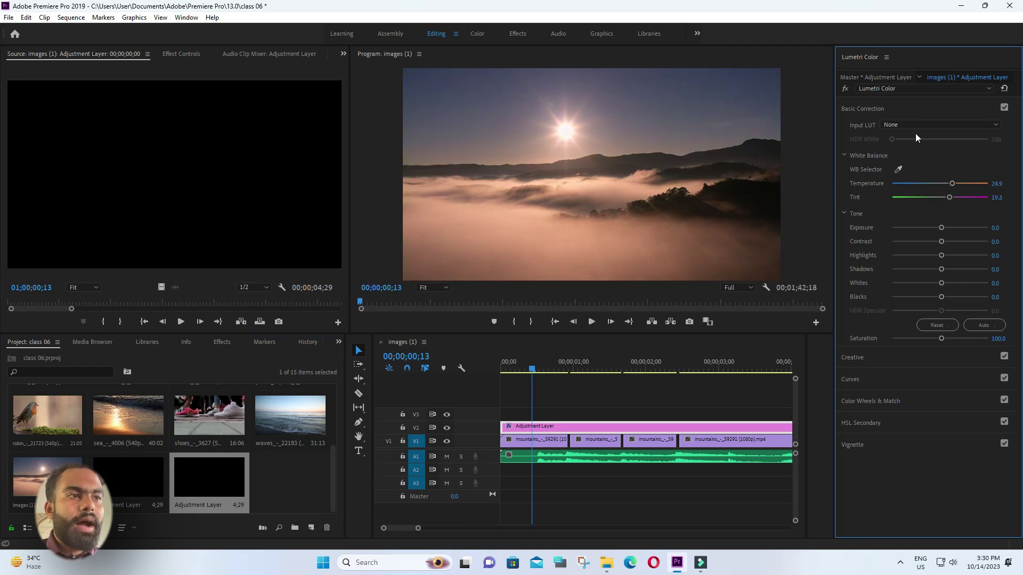
pyautogui.click(844, 377)
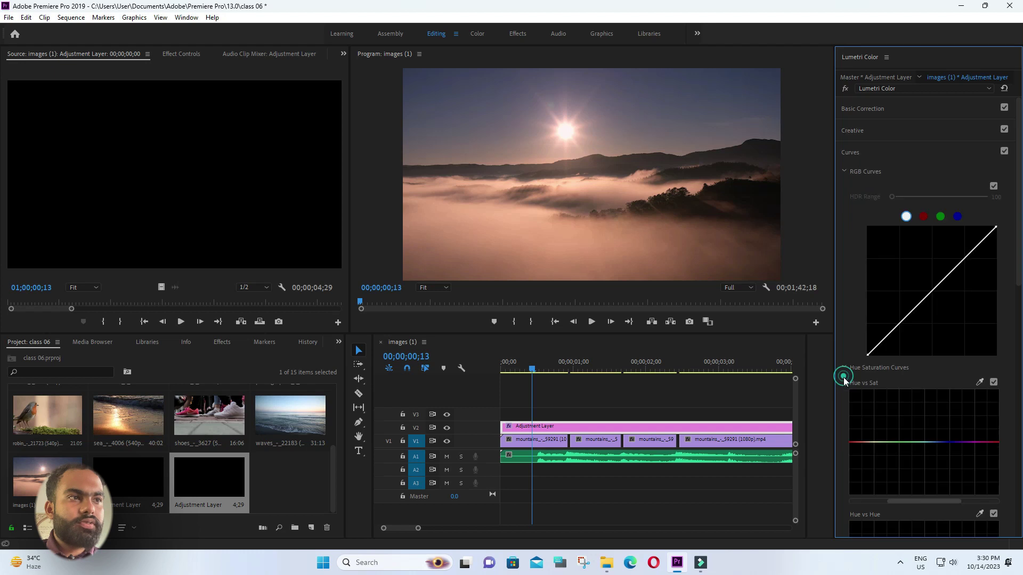
pyautogui.click(844, 171)
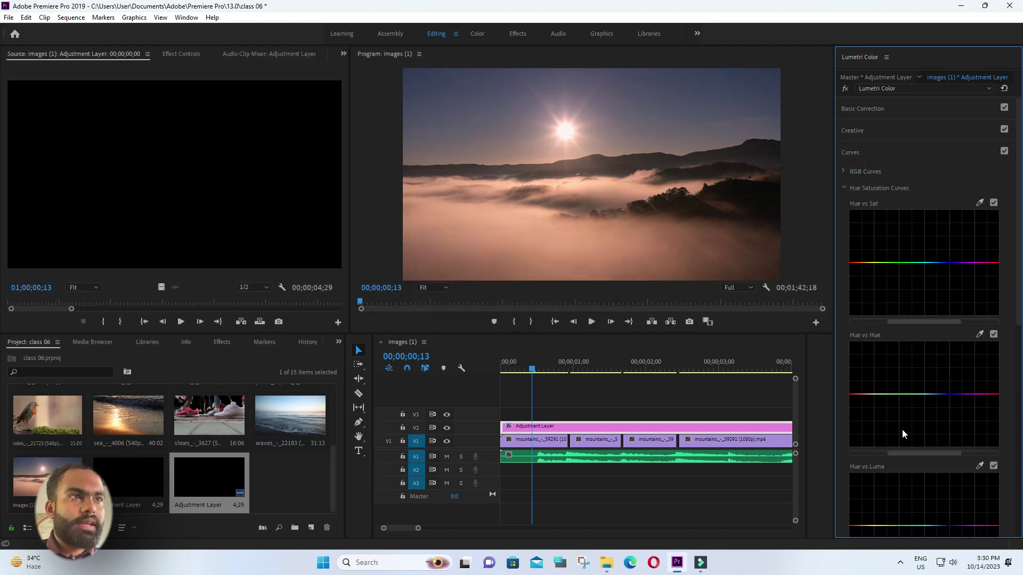
pyautogui.click(866, 151)
# - Browse the Lumetri Creative and Curves sections, toggling the RGB and hue saturation curves
pyautogui.click(855, 130)
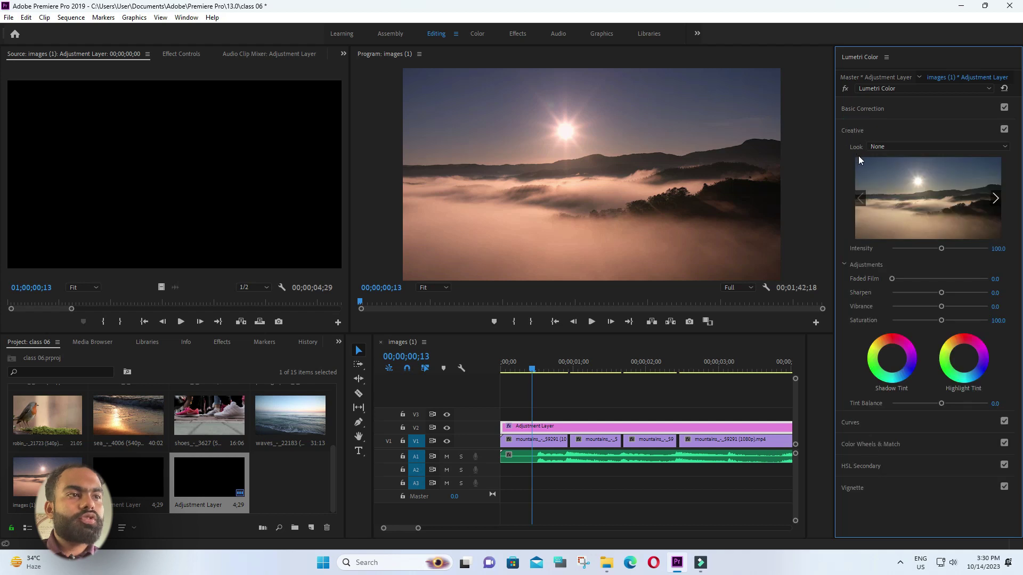
pyautogui.click(847, 422)
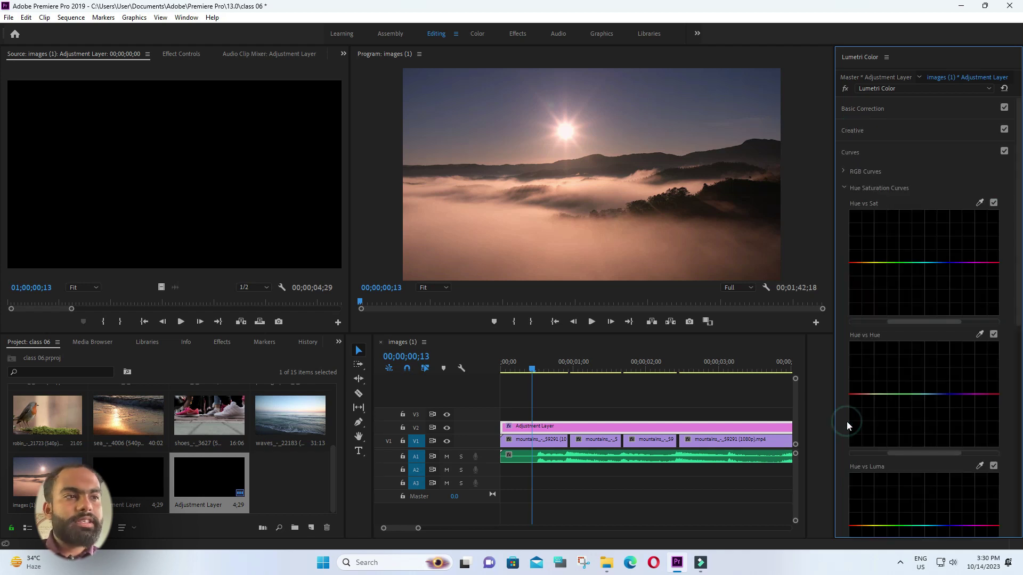
pyautogui.click(844, 171)
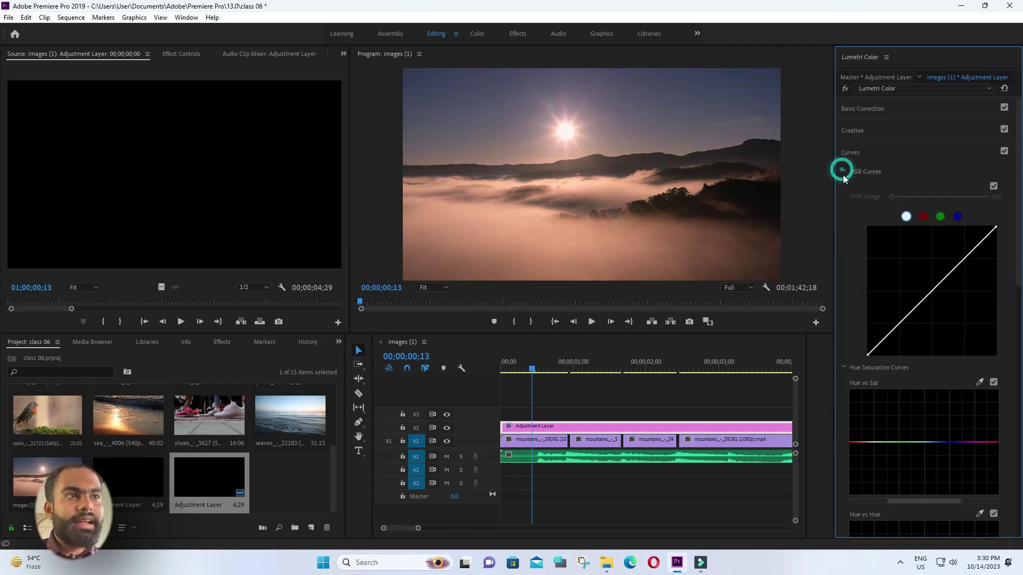
pyautogui.click(842, 171)
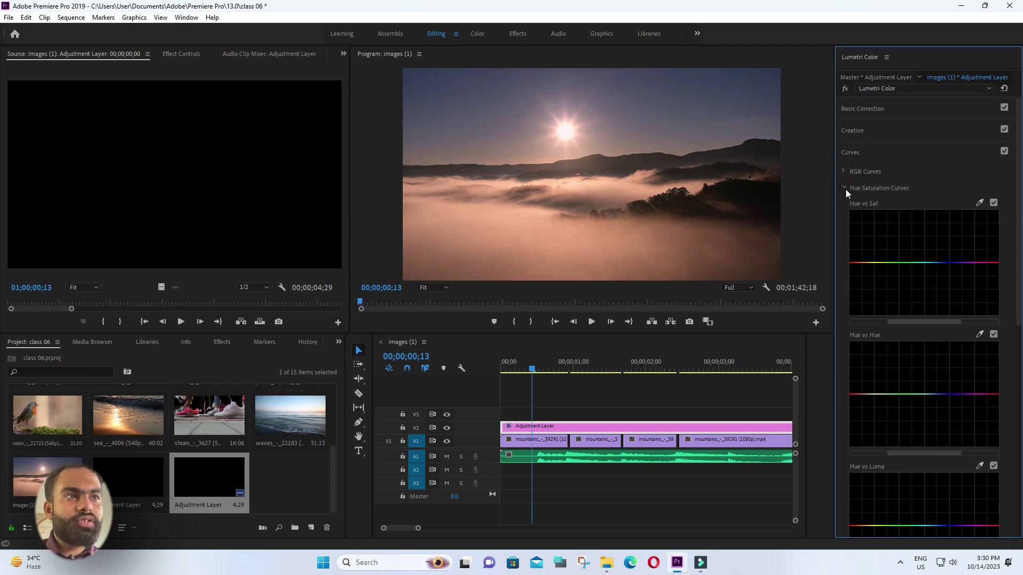
pyautogui.click(845, 188)
# - Reveal the Lumetri colour wheels and play the graded sequence from the start to about 1 second
pyautogui.click(856, 209)
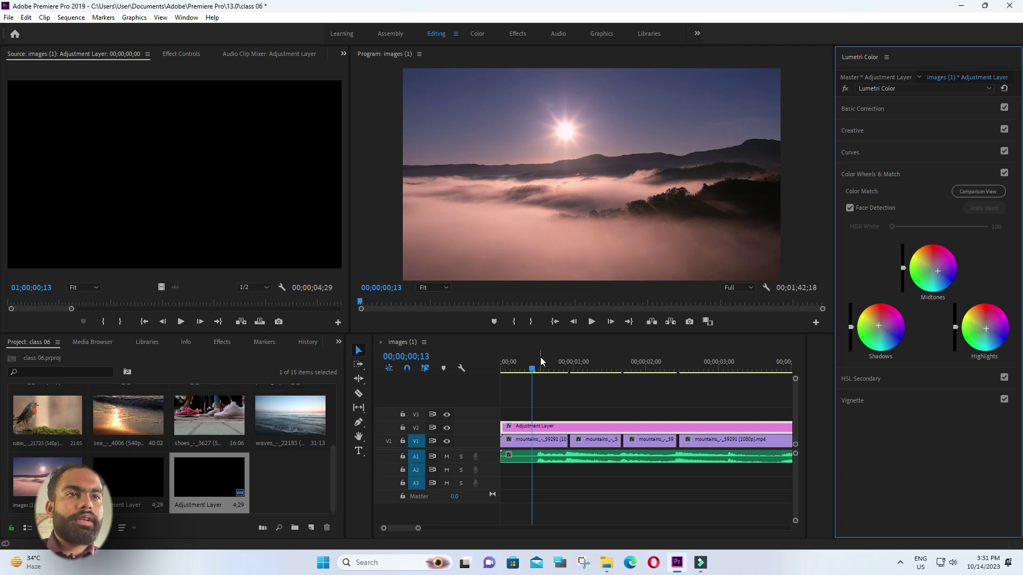
pyautogui.moveTo(531, 369); pyautogui.dragTo(475, 374)
pyautogui.press('space')
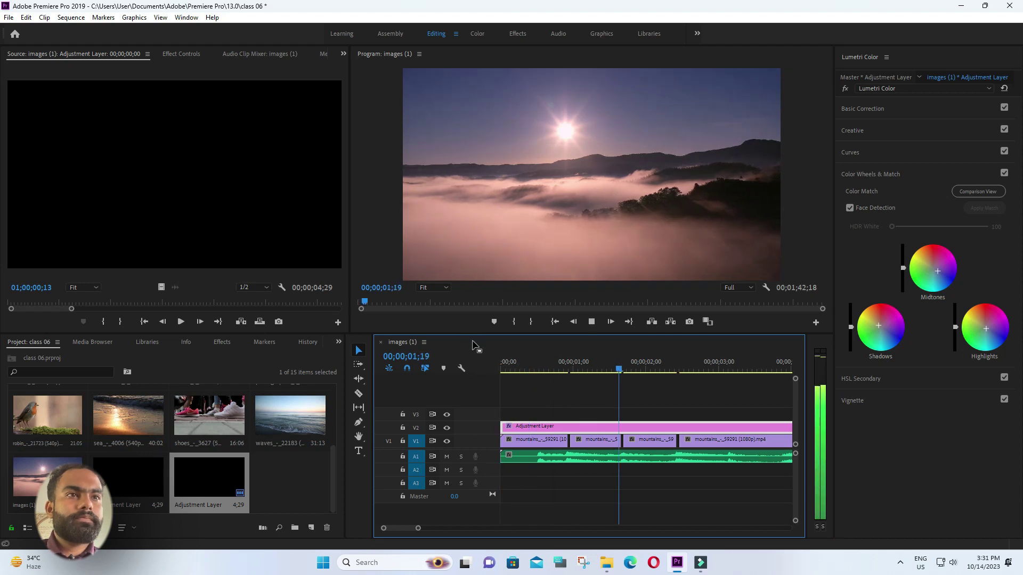
pyautogui.click(635, 366)
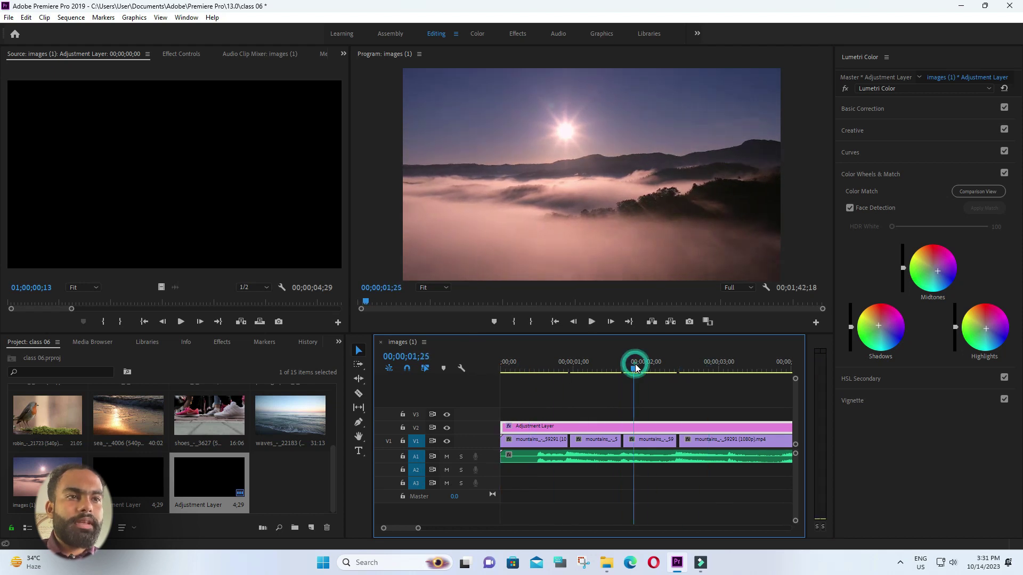
# - Zoom the timeline out and replay the graded sequence from the beginning twice
pyautogui.press('Home')
pyautogui.press('space')
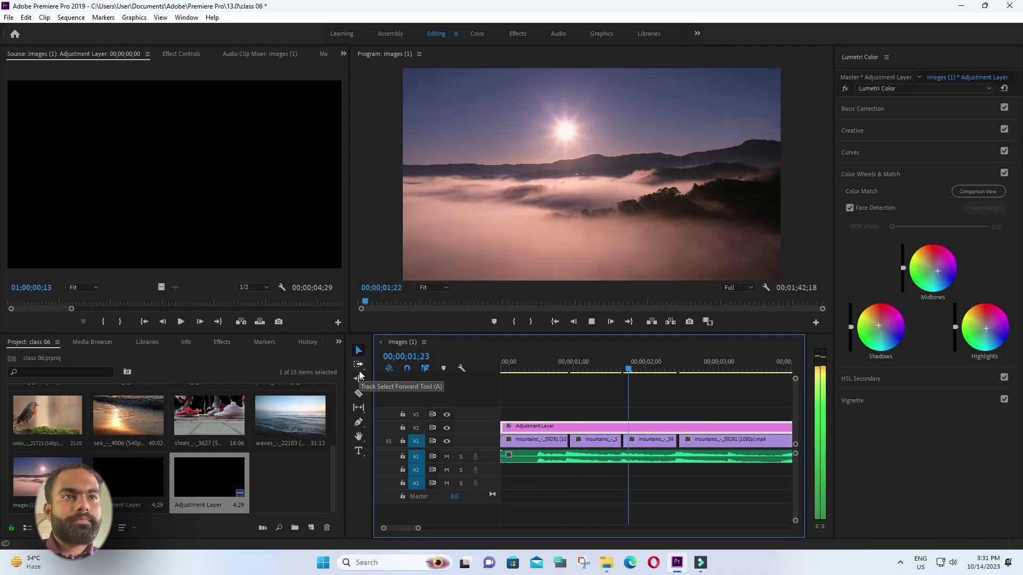
pyautogui.press('space')
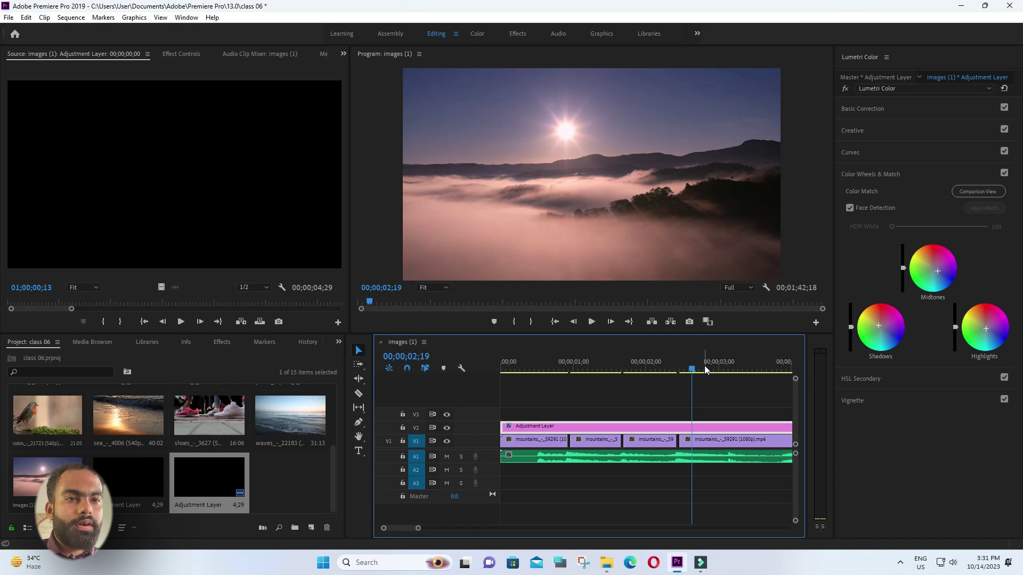
pyautogui.moveTo(417, 528); pyautogui.dragTo(436, 529)
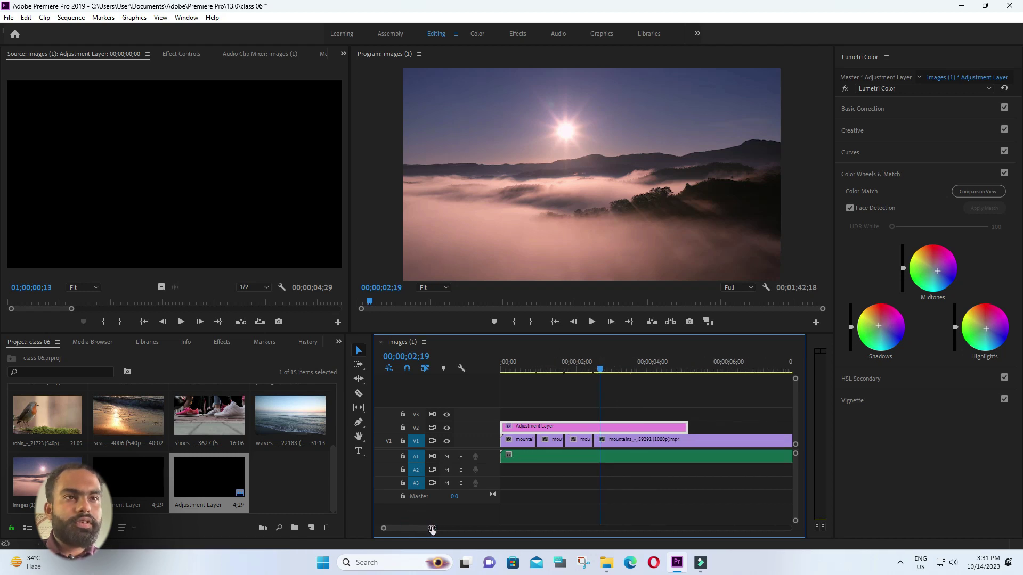
pyautogui.hotkey('alt', 'space')
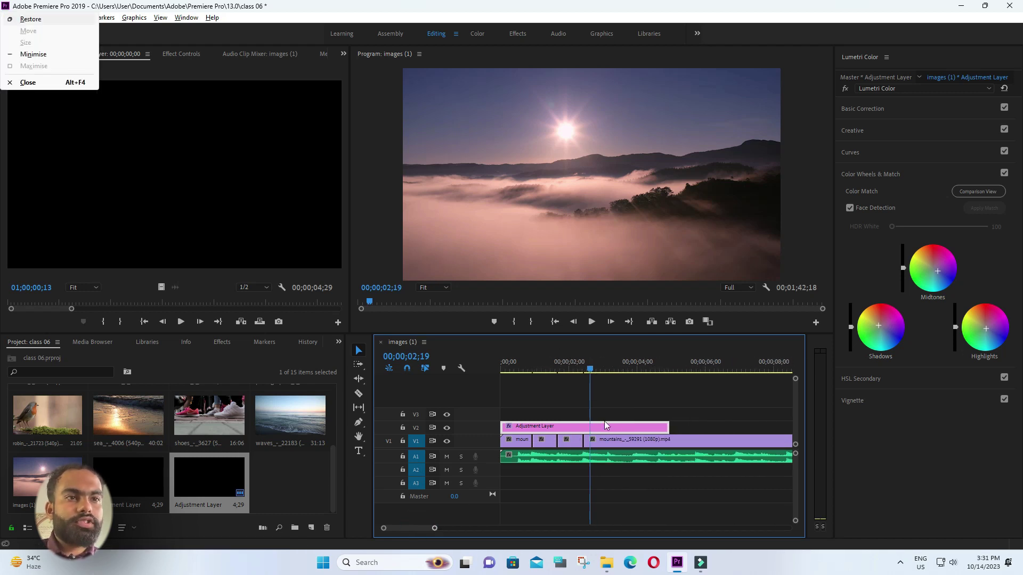
pyautogui.press('Escape')
pyautogui.press('Home')
pyautogui.press('space')
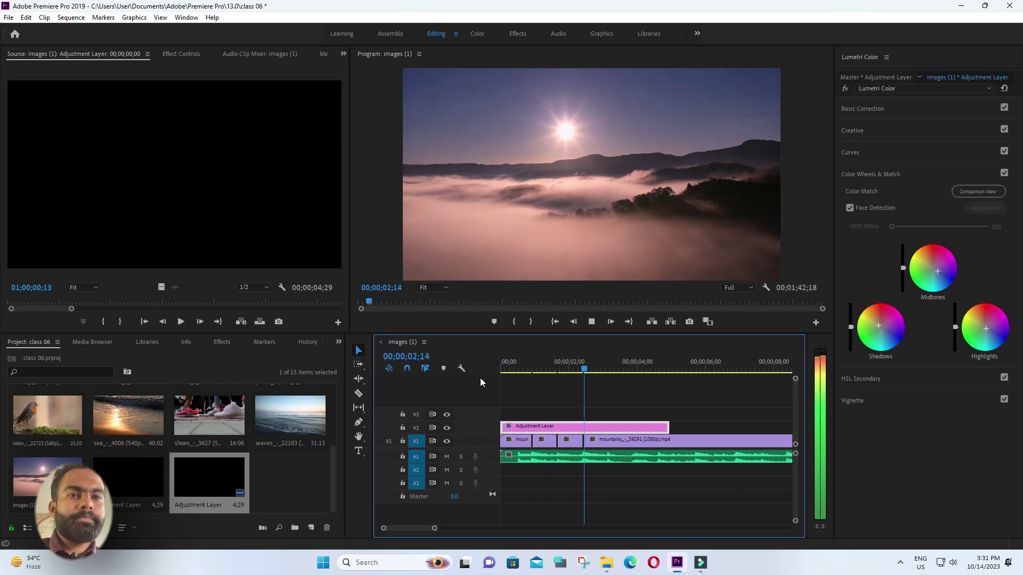
pyautogui.press('space')
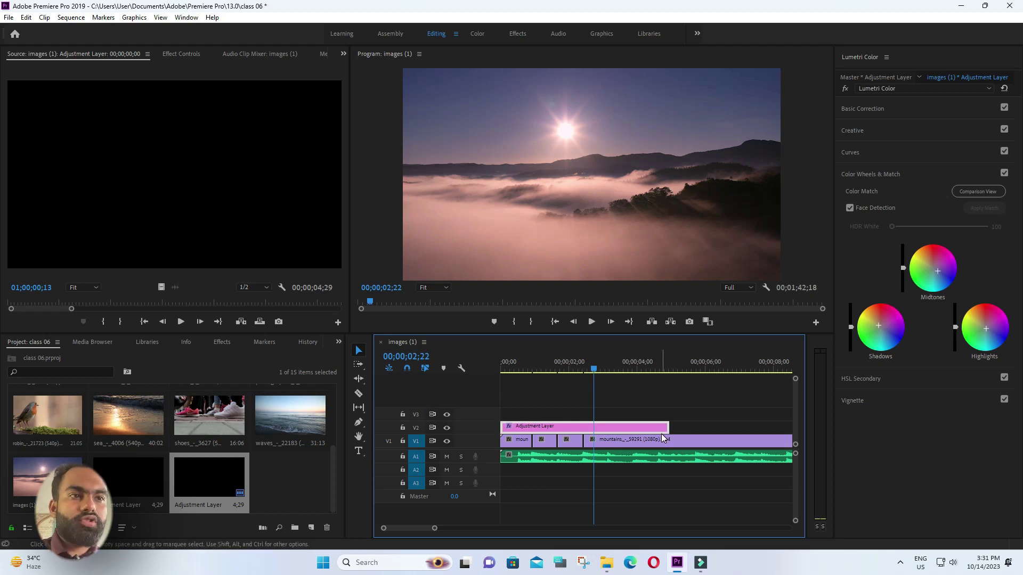
# - Drop images (1).jfif onto V3 above the adjustment layer and show its Effect Controls
pyautogui.moveTo(589, 379); pyautogui.dragTo(500, 390)
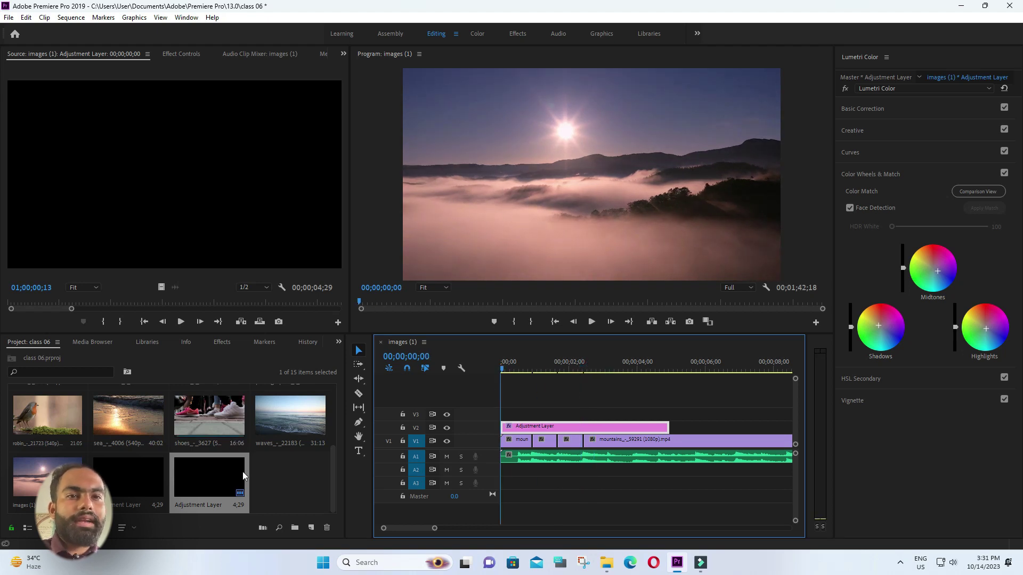
pyautogui.moveTo(335, 456)
pyautogui.mouseDown()
pyautogui.moveTo(342, 377)
pyautogui.moveTo(493, 413)
pyautogui.mouseUp()
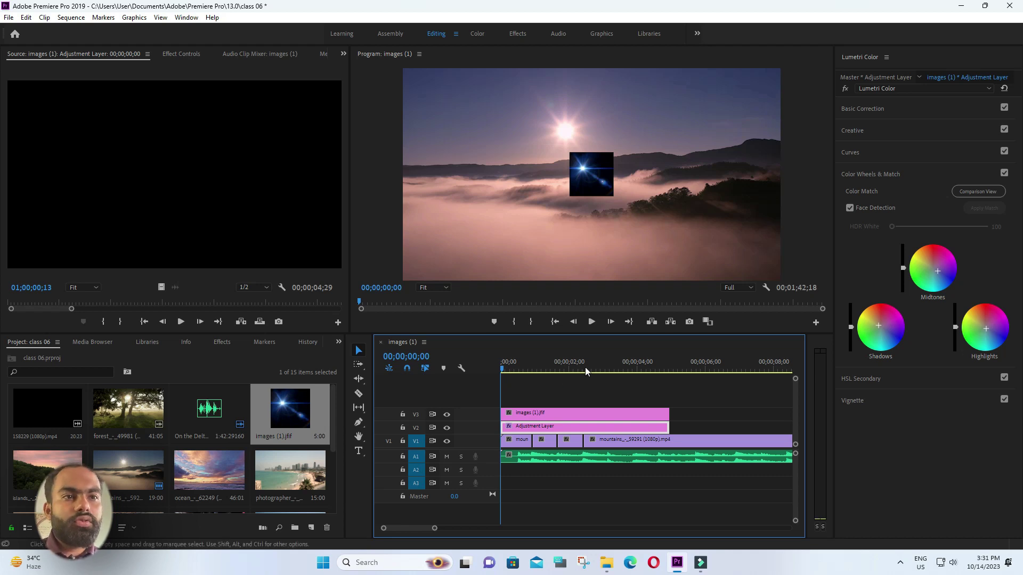
pyautogui.doubleClick(533, 413)
pyautogui.click(580, 186)
# - Nudge the flare image right and set its Opacity blend mode to Screen
pyautogui.click(163, 53)
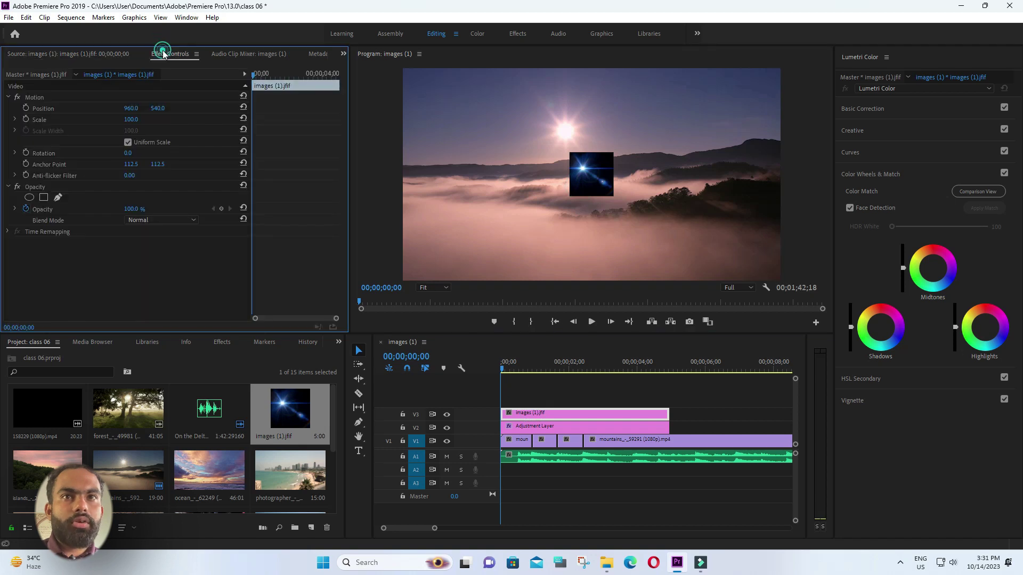
pyautogui.moveTo(134, 109)
pyautogui.mouseDown()
pyautogui.moveTo(275, 121)
pyautogui.moveTo(516, 230)
pyautogui.mouseUp()
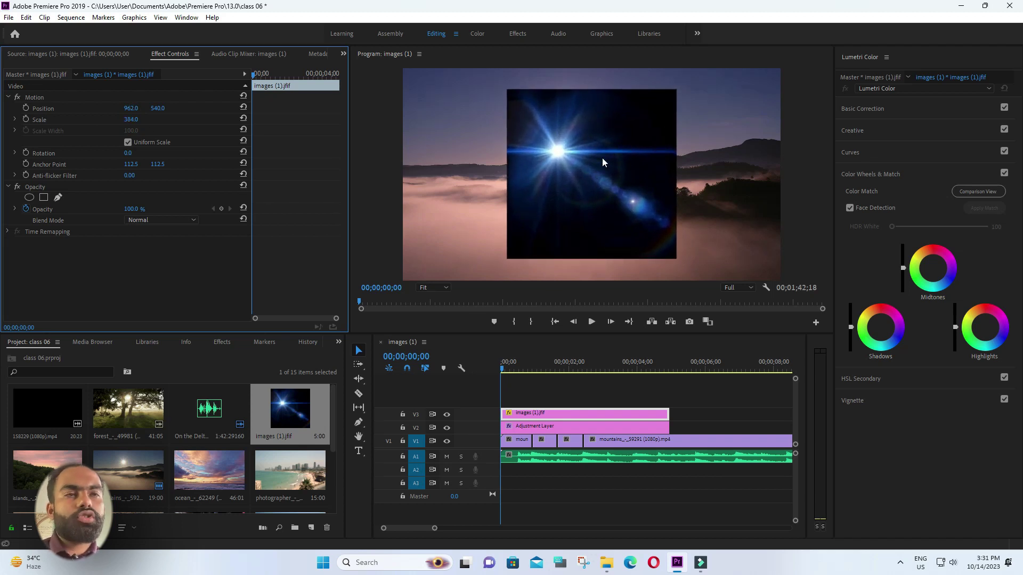
pyautogui.click(563, 415)
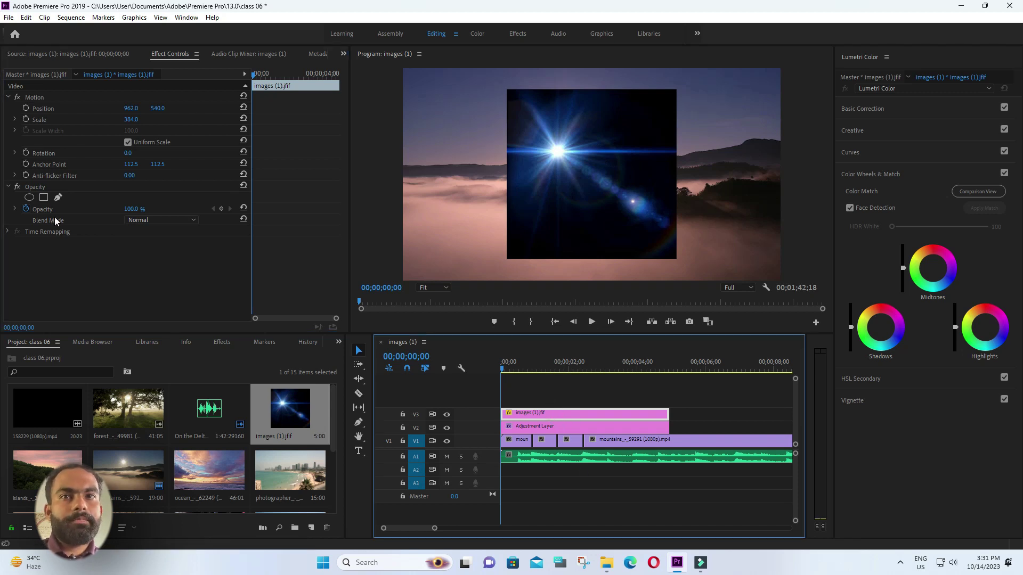
pyautogui.click(184, 219)
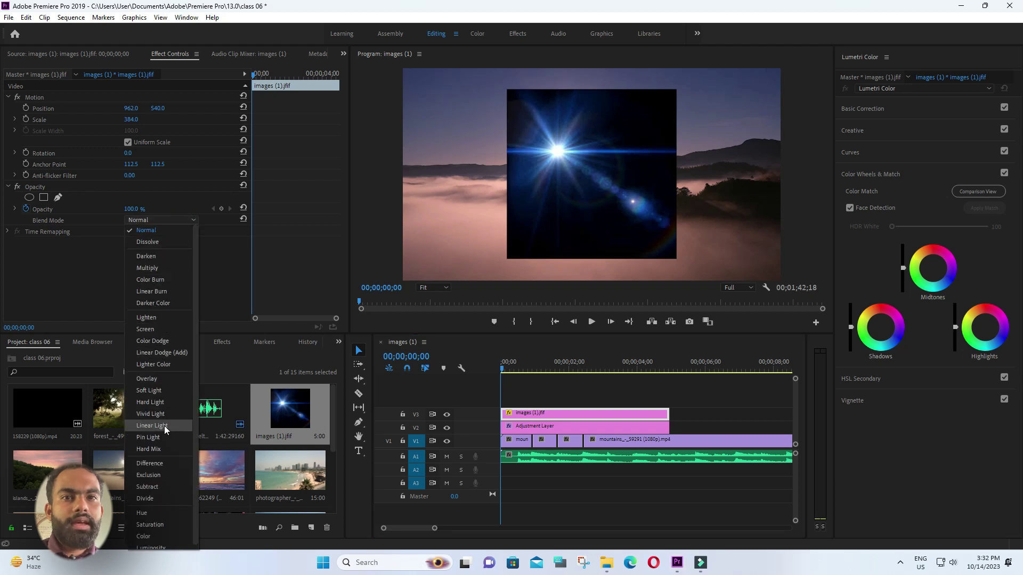
pyautogui.click(155, 331)
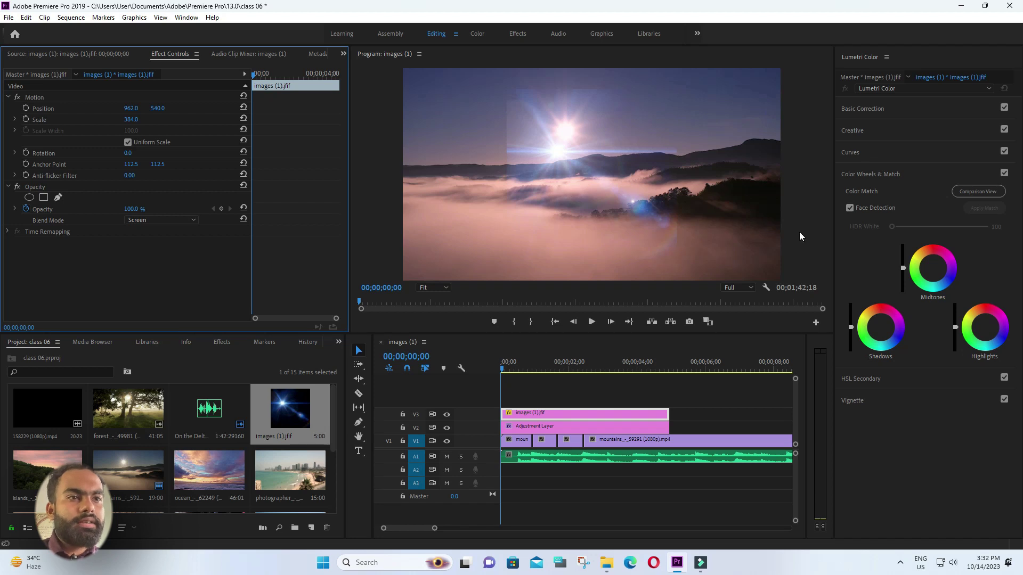
# - Grade the flare warmer in Lumetri Basic Correction (Temperature 38.1, Whites 34.8), then shift it to 775, 540
pyautogui.doubleClick(613, 414)
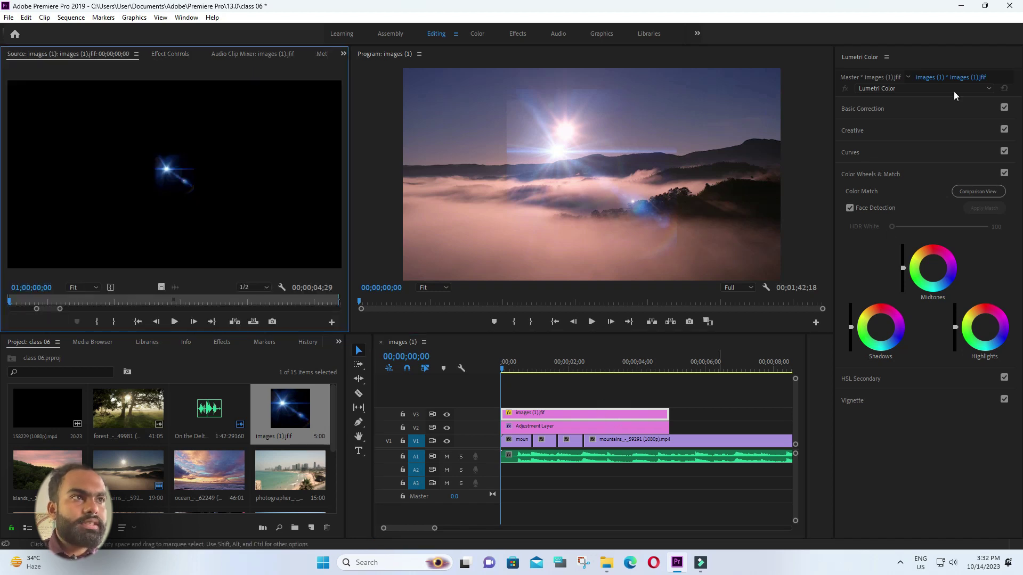
pyautogui.click(872, 174)
pyautogui.click(865, 112)
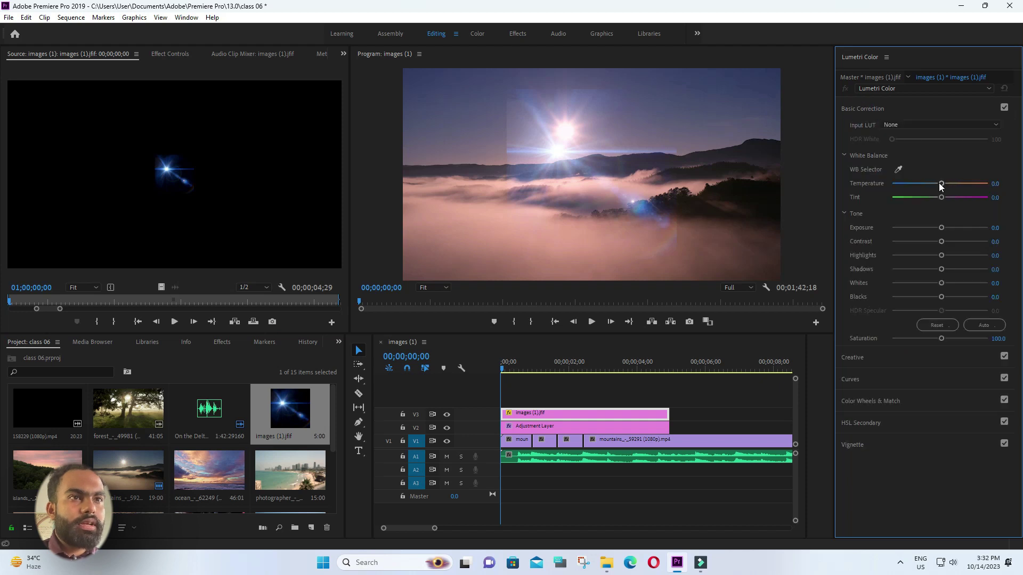
pyautogui.moveTo(941, 183); pyautogui.dragTo(957, 183)
pyautogui.moveTo(941, 227)
pyautogui.mouseDown()
pyautogui.moveTo(975, 227)
pyautogui.moveTo(936, 228)
pyautogui.moveTo(956, 241)
pyautogui.moveTo(920, 270)
pyautogui.moveTo(901, 270)
pyautogui.mouseUp()
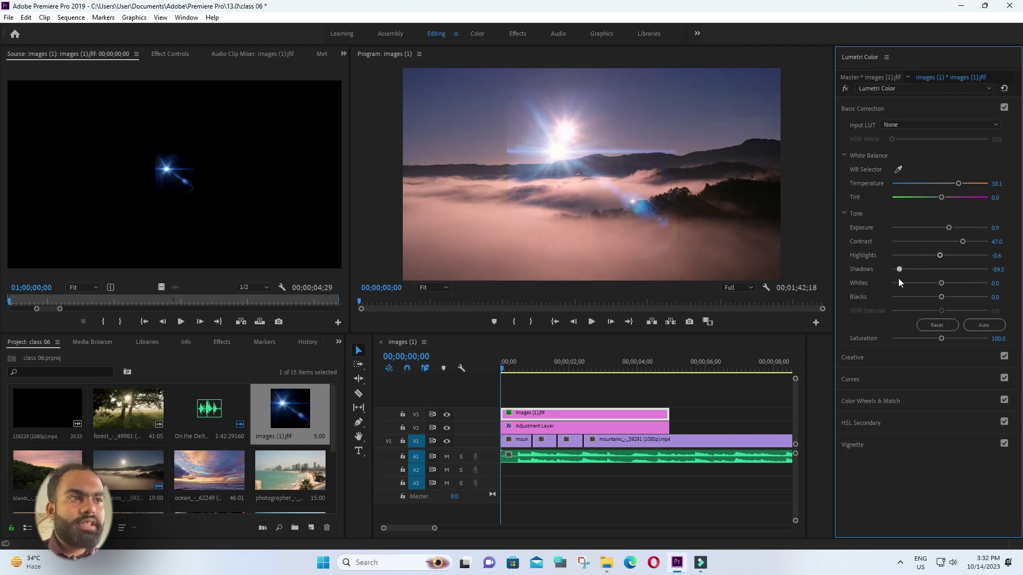
pyautogui.moveTo(967, 282)
pyautogui.mouseDown()
pyautogui.moveTo(894, 301)
pyautogui.moveTo(910, 301)
pyautogui.mouseUp()
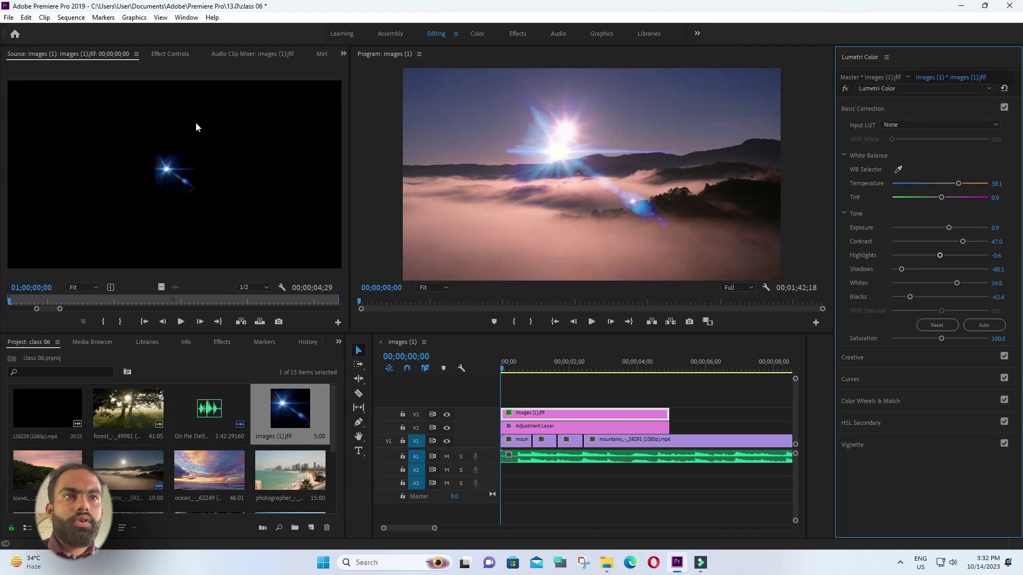
pyautogui.click(155, 52)
pyautogui.moveTo(131, 108)
pyautogui.mouseDown()
pyautogui.moveTo(223, 108)
pyautogui.moveTo(137, 121)
pyautogui.moveTo(159, 121)
pyautogui.mouseUp()
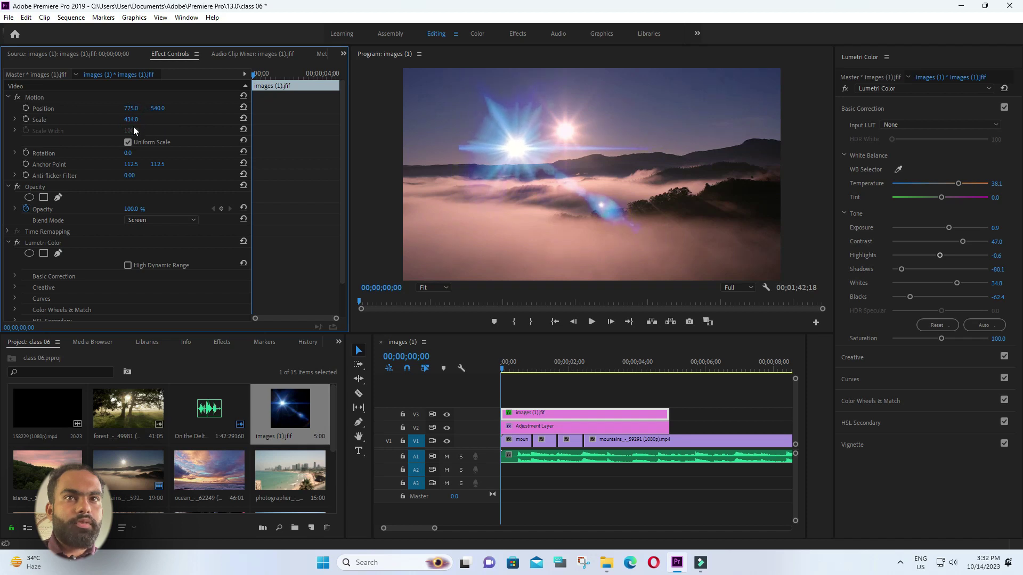
# - Set the flare's Motion position to 231, 132 and scale to 512
pyautogui.moveTo(158, 108)
pyautogui.mouseDown()
pyautogui.moveTo(171, 123)
pyautogui.moveTo(156, 128)
pyautogui.moveTo(170, 108)
pyautogui.mouseUp()
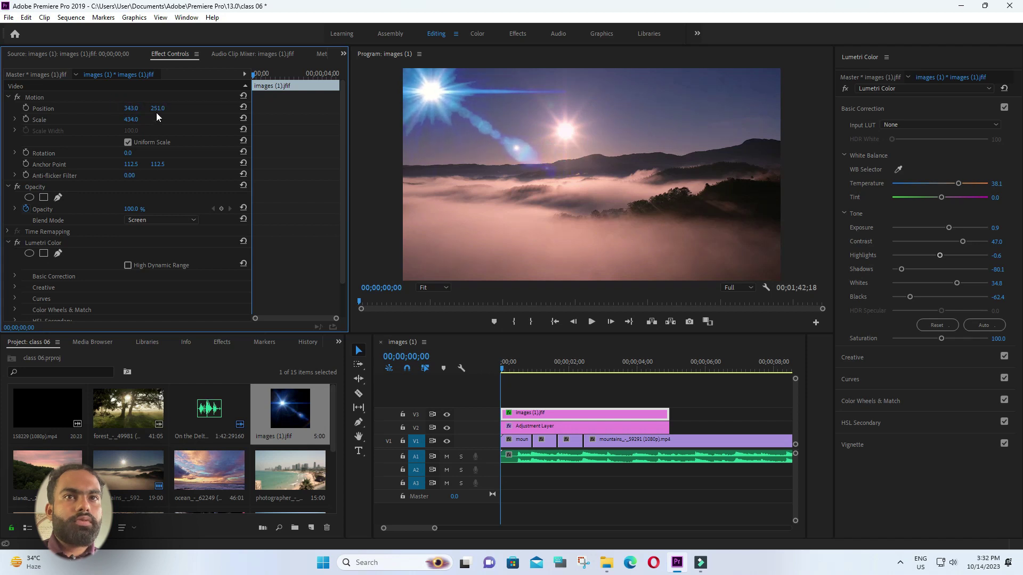
pyautogui.moveTo(158, 108)
pyautogui.mouseDown()
pyautogui.moveTo(160, 120)
pyautogui.moveTo(130, 108)
pyautogui.moveTo(152, 108)
pyautogui.moveTo(93, 109)
pyautogui.mouseUp()
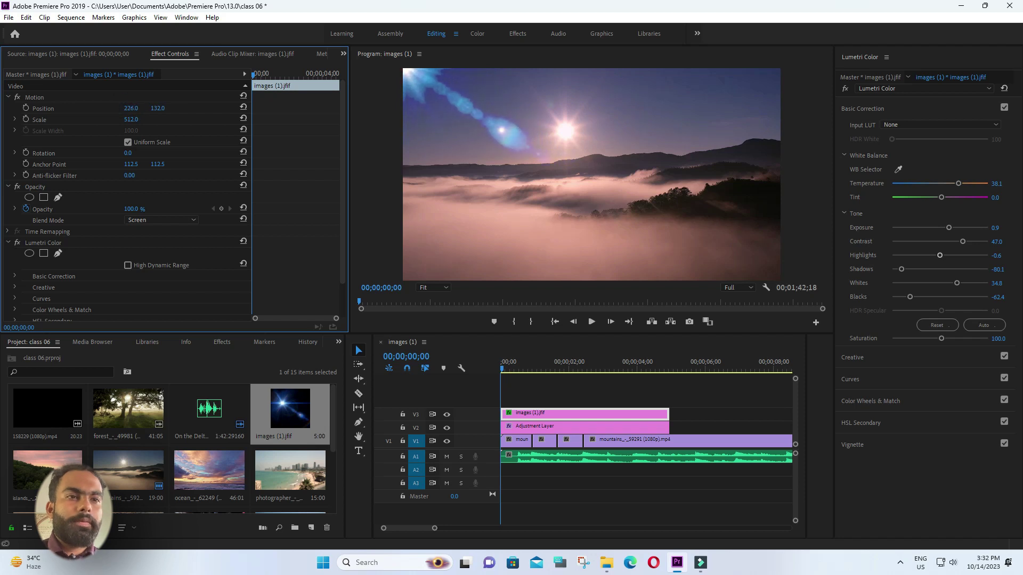
pyautogui.click(516, 371)
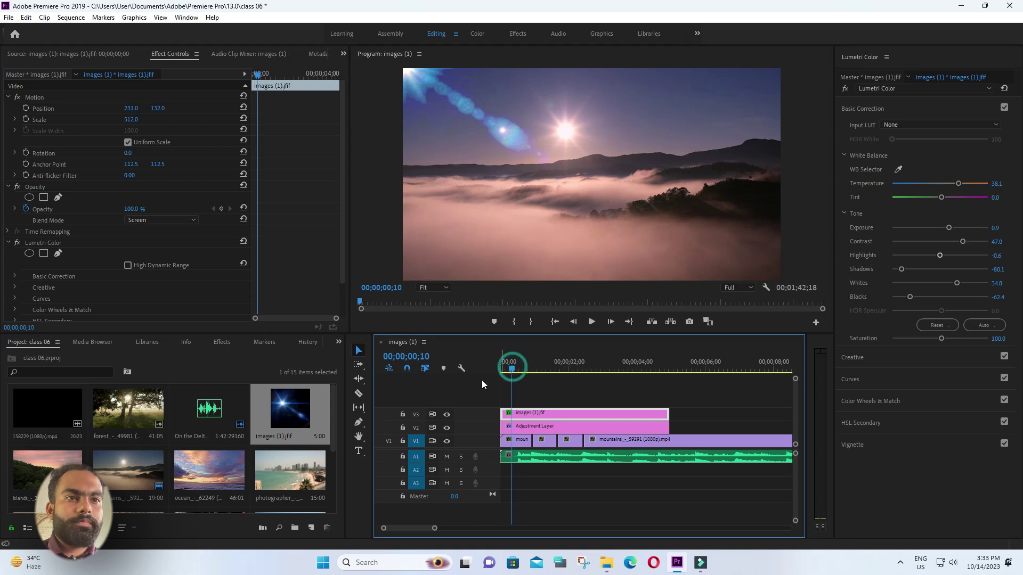
# - Set the Program monitor playback resolution to 1/2 while replaying from the start
pyautogui.moveTo(510, 369); pyautogui.dragTo(493, 368)
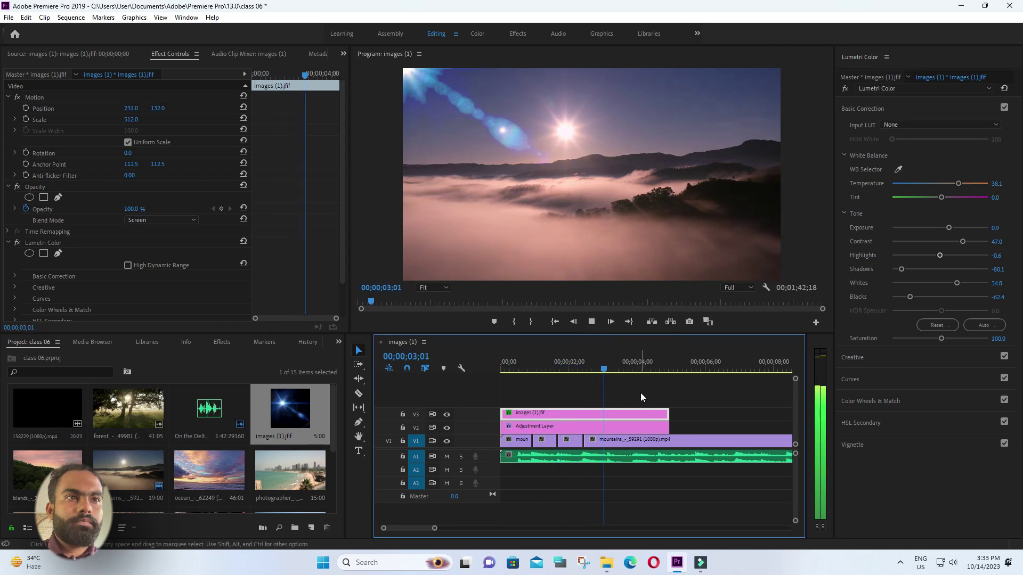
pyautogui.press('space')
pyautogui.press('Home')
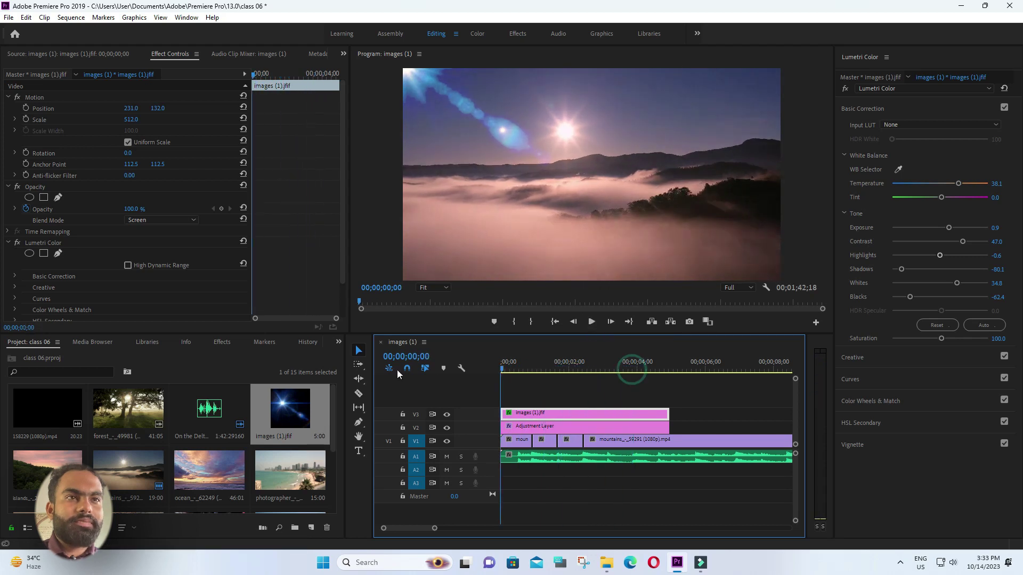
pyautogui.press('space')
pyautogui.click(733, 287)
pyautogui.click(738, 311)
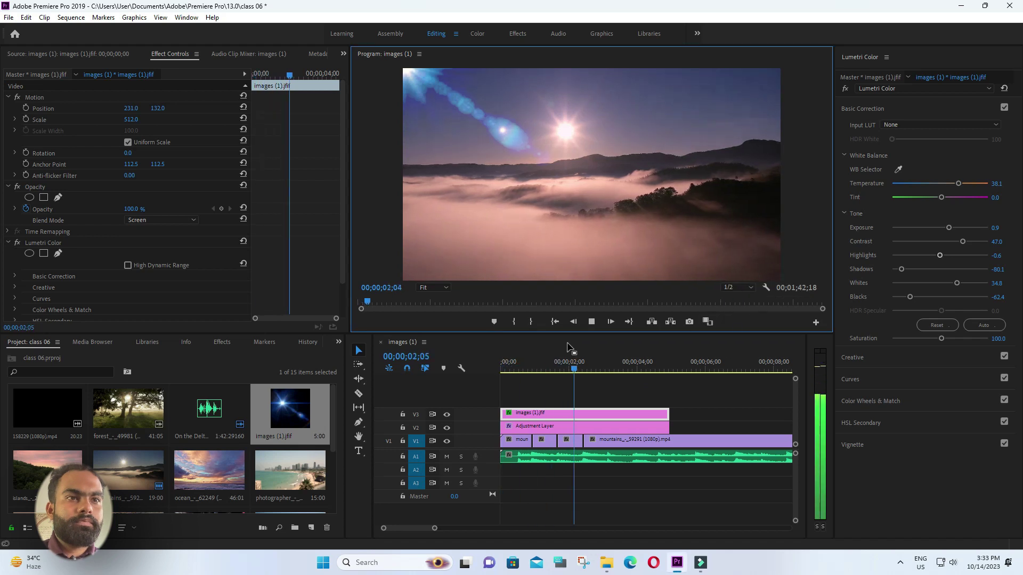
# - Play the flare composite again from the start, then park near the beginning
pyautogui.moveTo(574, 367); pyautogui.dragTo(599, 373)
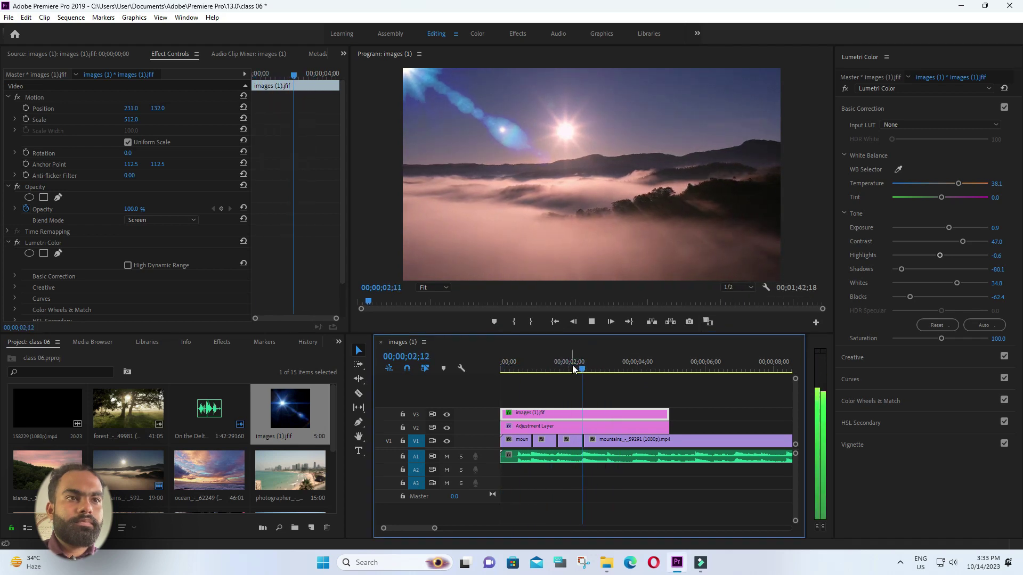
pyautogui.moveTo(601, 367); pyautogui.dragTo(449, 375)
pyautogui.press('space')
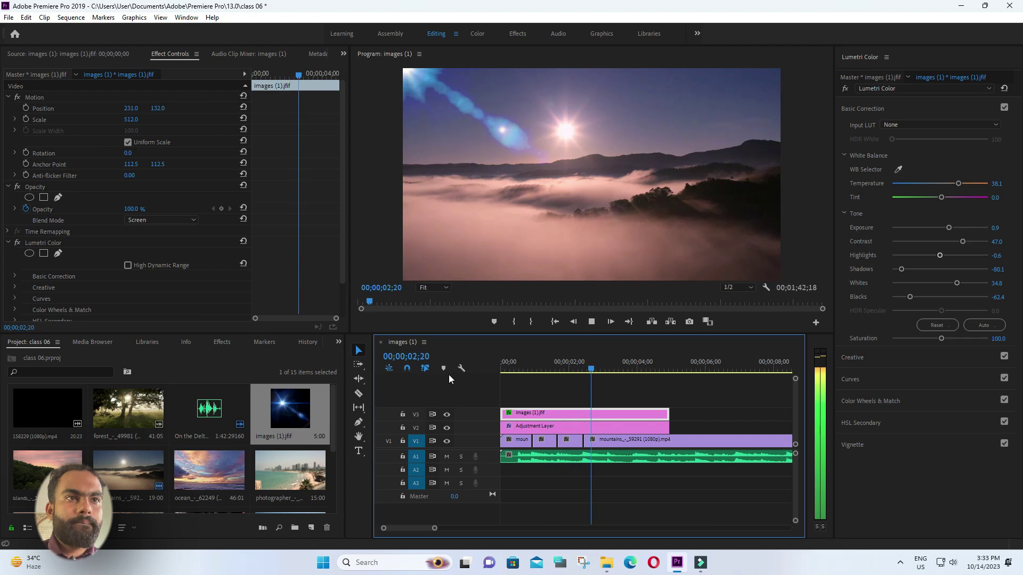
pyautogui.press('space')
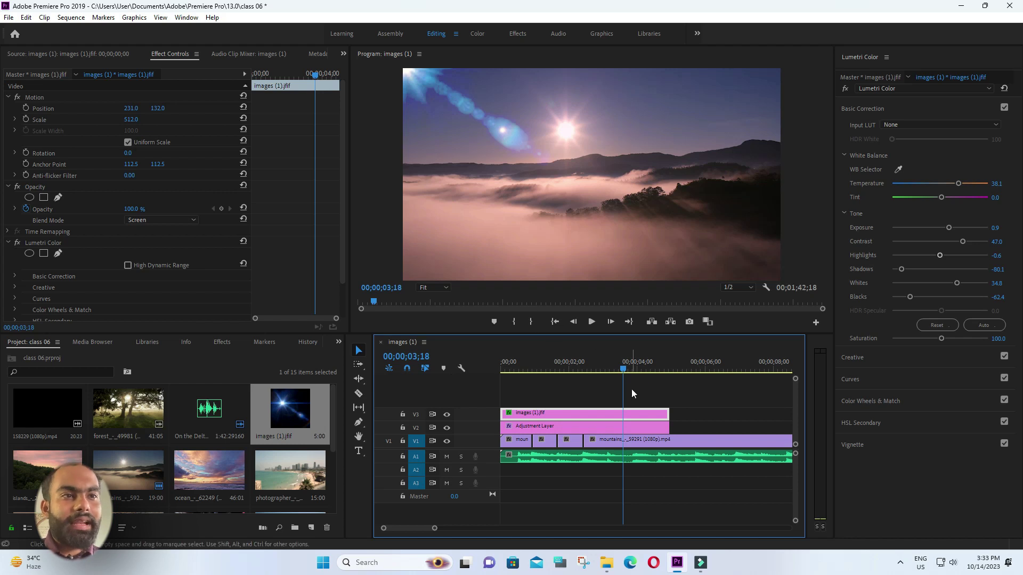
pyautogui.moveTo(623, 365)
pyautogui.mouseDown()
pyautogui.moveTo(522, 388)
pyautogui.moveTo(529, 403)
pyautogui.mouseUp()
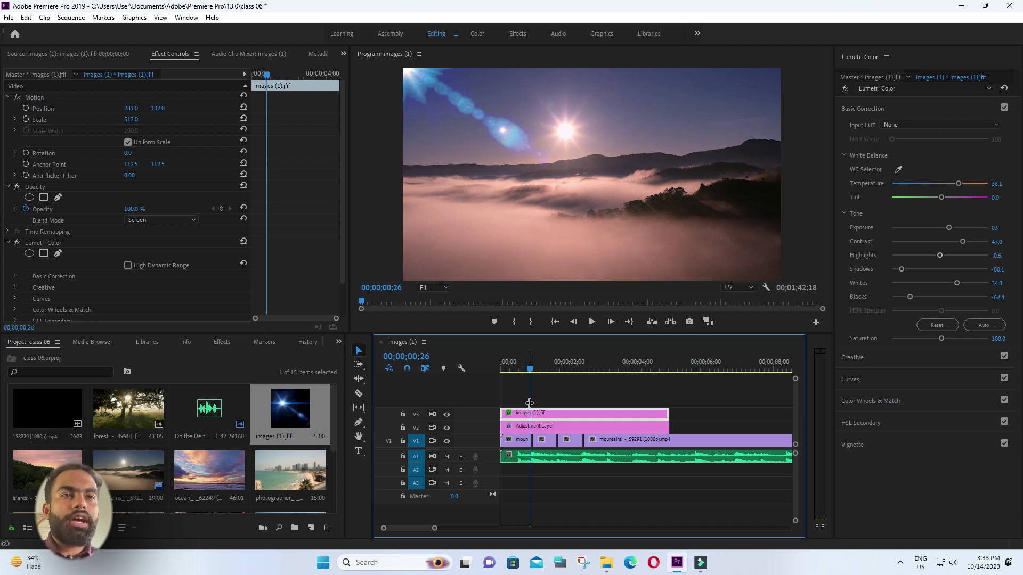
# - Scrub the playhead through the flare section near the sequence start
pyautogui.moveTo(501, 380)
pyautogui.mouseDown()
pyautogui.moveTo(611, 375)
pyautogui.moveTo(527, 391)
pyautogui.mouseUp()
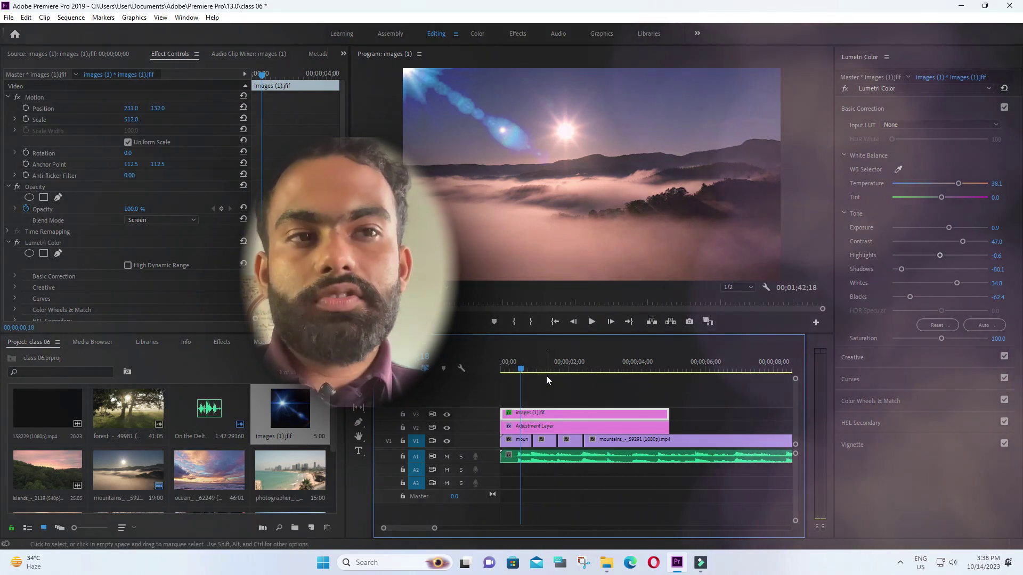
# - Move the playhead back to about 00;00;00;11 at the start of the sequence
pyautogui.click(514, 373)
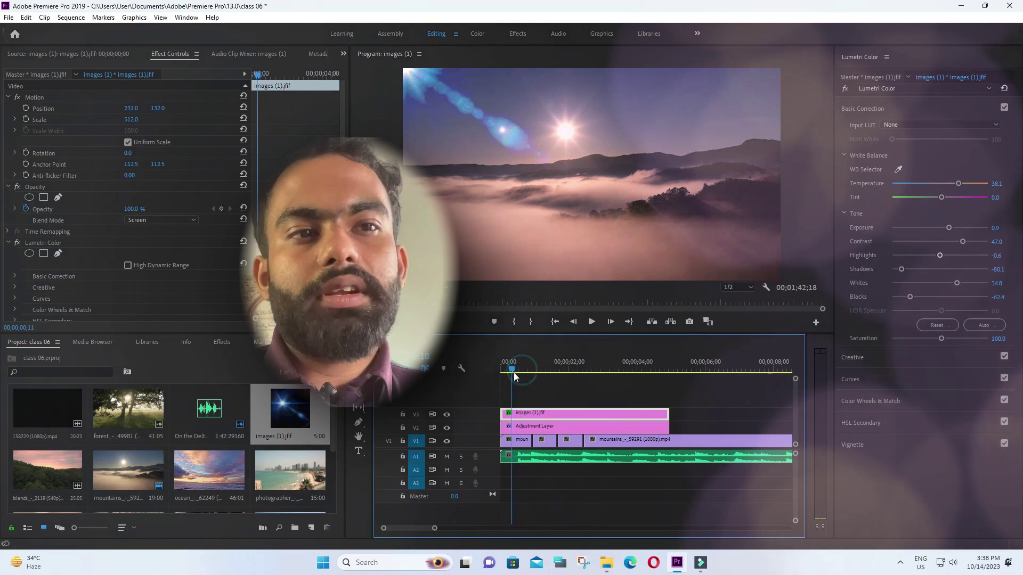